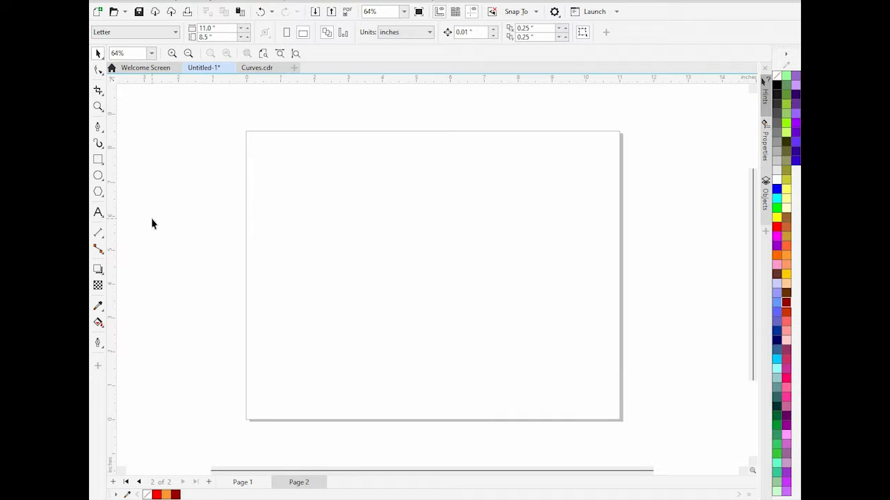
Draw a rectangle about 7.5 by 4.8 inches near the centre of the page
{"action": "left_click", "coordinate": [104, 165]}
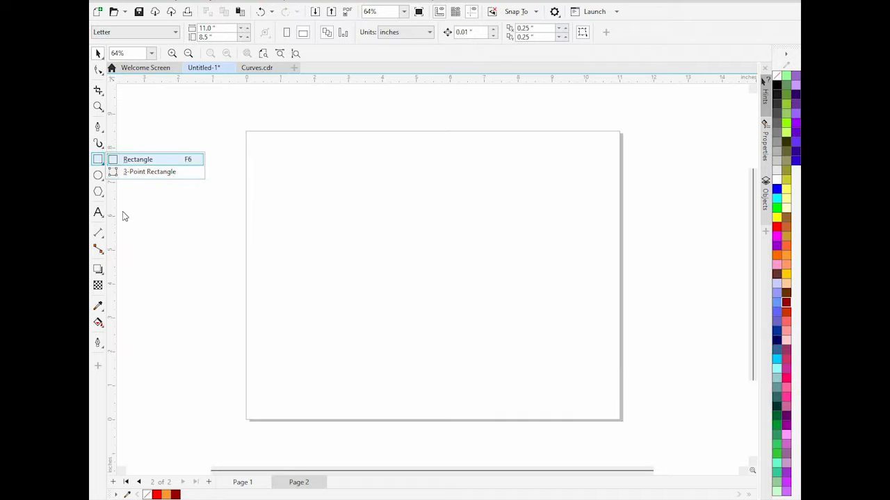
{"action": "left_click", "coordinate": [104, 182]}
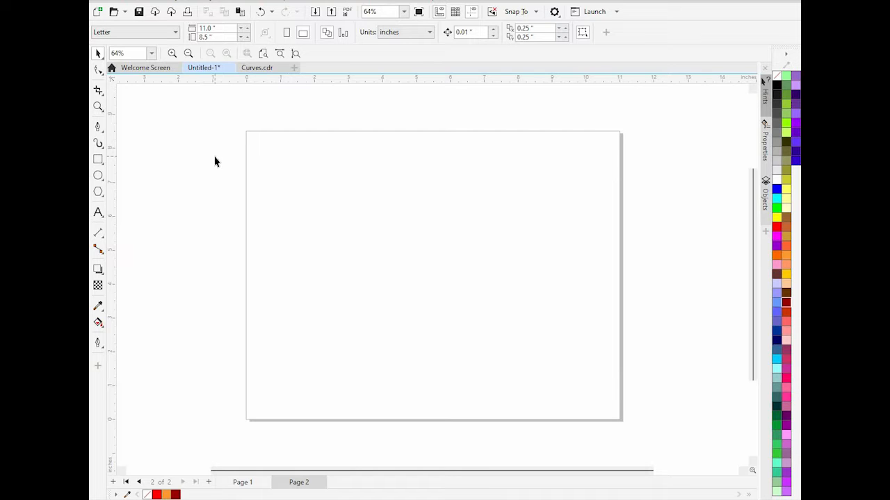
{"action": "left_click", "coordinate": [98, 159]}
{"action": "left_click_drag", "start_coordinate": [305, 194], "coordinate": [560, 356]}
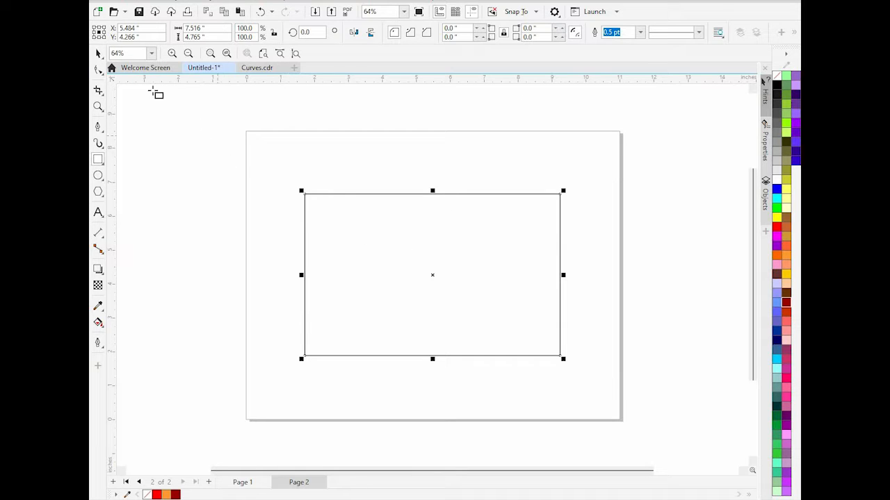
Convert the rectangle to curves
{"action": "left_click", "coordinate": [99, 55]}
{"action": "right_click", "coordinate": [377, 242]}
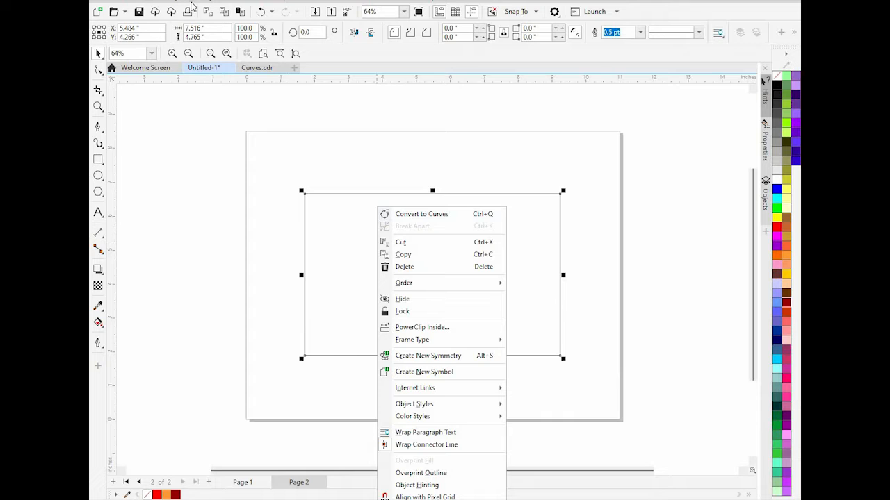
{"action": "left_click", "coordinate": [218, 2]}
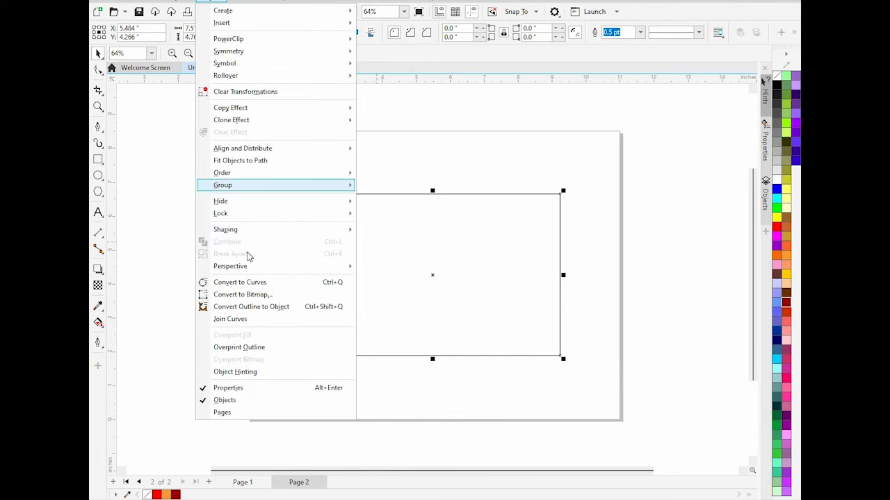
{"action": "left_click", "coordinate": [500, 243]}
{"action": "left_click", "coordinate": [795, 35]}
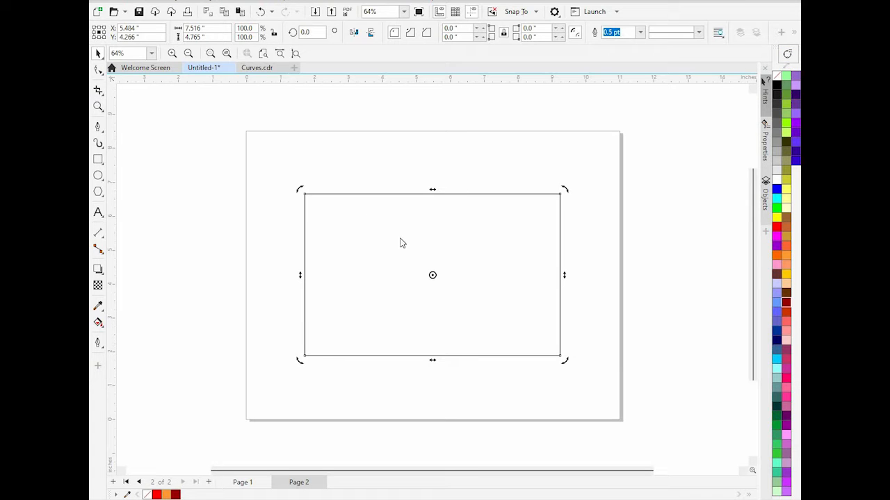
{"action": "left_click", "coordinate": [359, 237]}
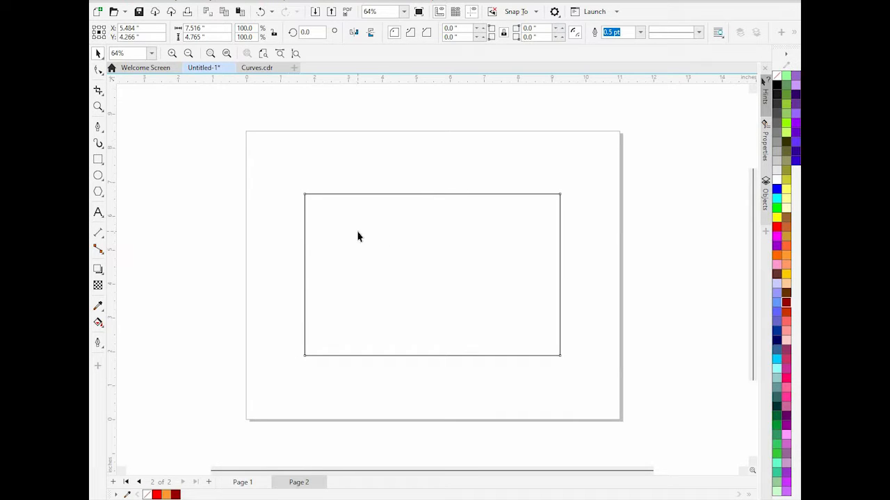
{"action": "left_click", "coordinate": [358, 232]}
{"action": "key", "text": "ctrl+q"}
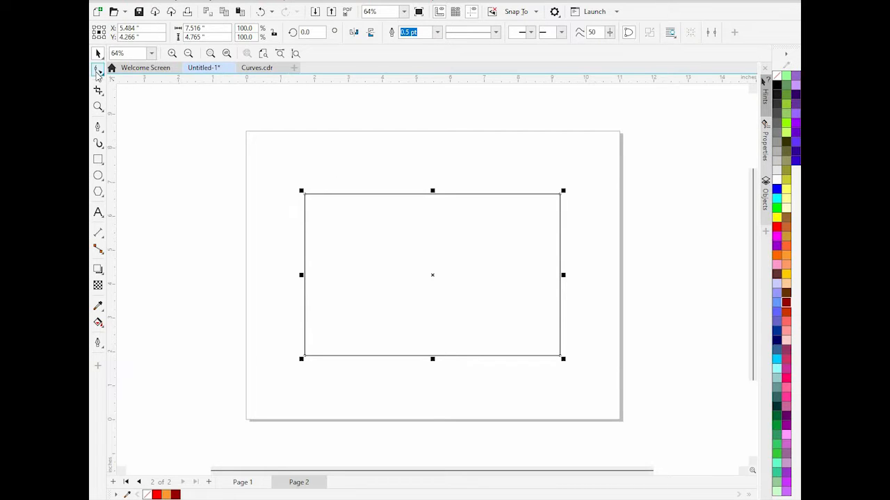
Turn the shape's upper edge into a curve segment and adjust both control handles so the edge sags towards the left
{"action": "left_click", "coordinate": [98, 69]}
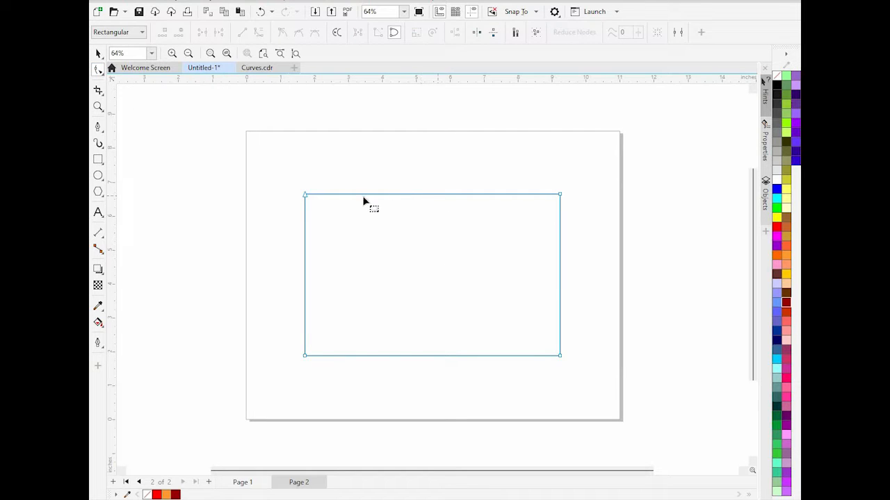
{"action": "right_click", "coordinate": [419, 196]}
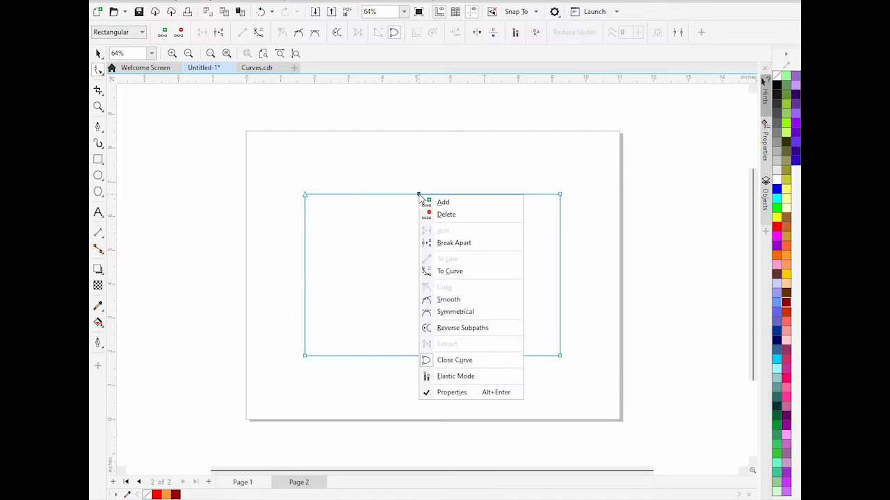
{"action": "left_click", "coordinate": [452, 276]}
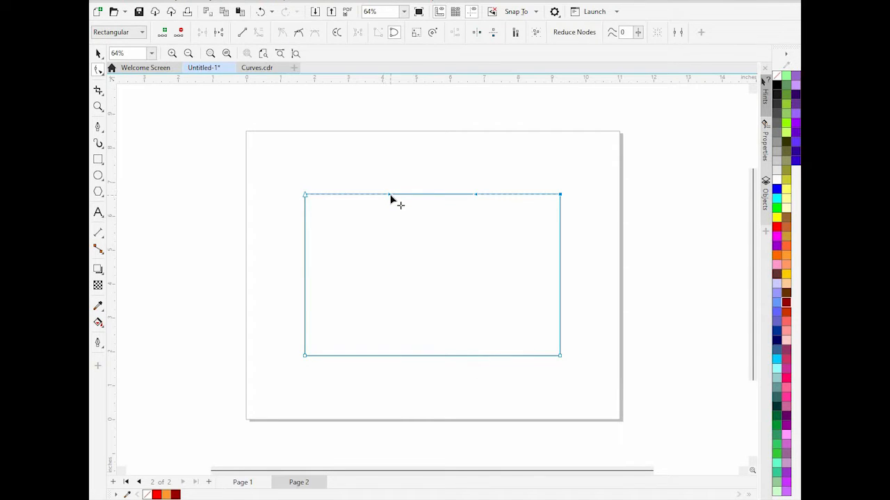
{"action": "left_click_drag", "start_coordinate": [389, 195], "coordinate": [390, 235]}
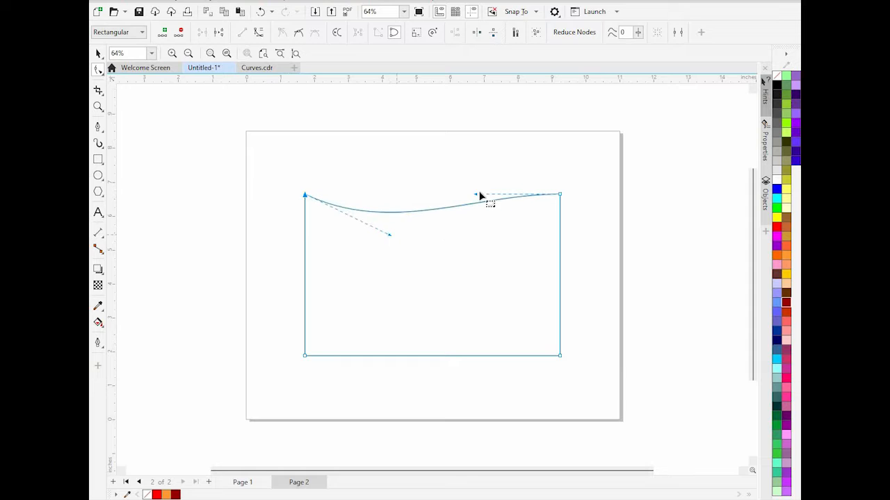
{"action": "left_click_drag", "start_coordinate": [475, 196], "coordinate": [477, 177]}
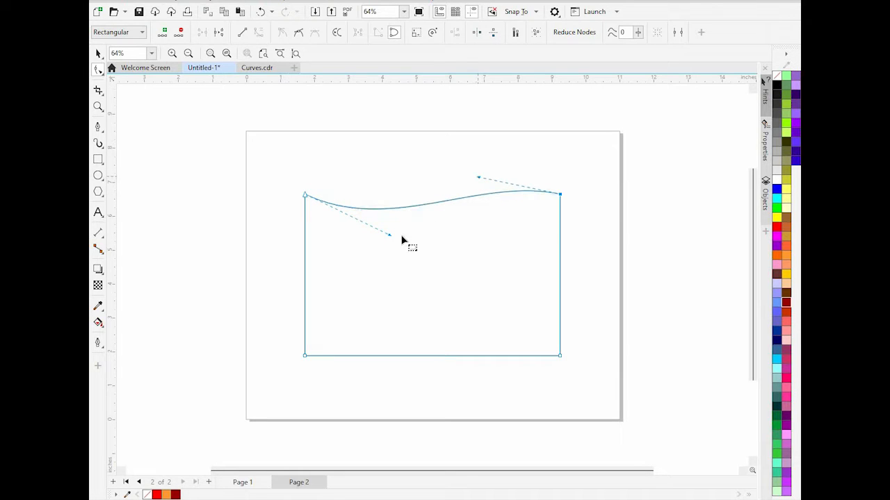
{"action": "left_click_drag", "start_coordinate": [389, 235], "coordinate": [379, 253]}
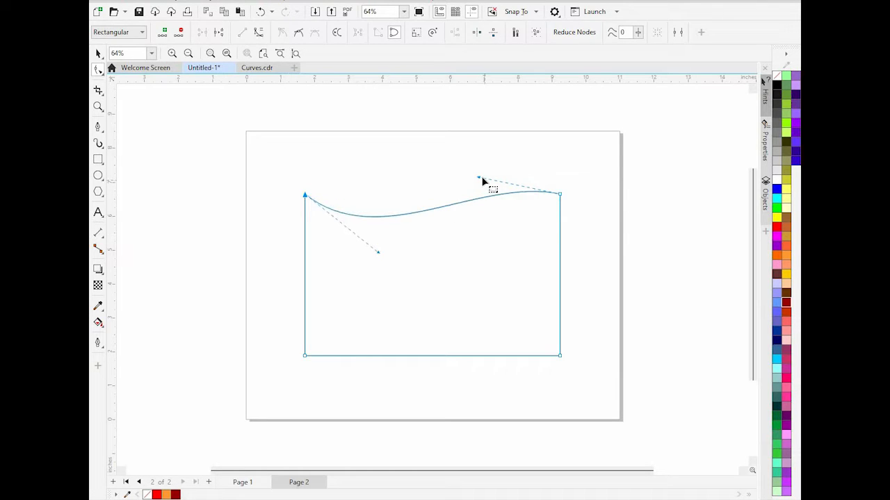
{"action": "left_click_drag", "start_coordinate": [479, 178], "coordinate": [473, 201]}
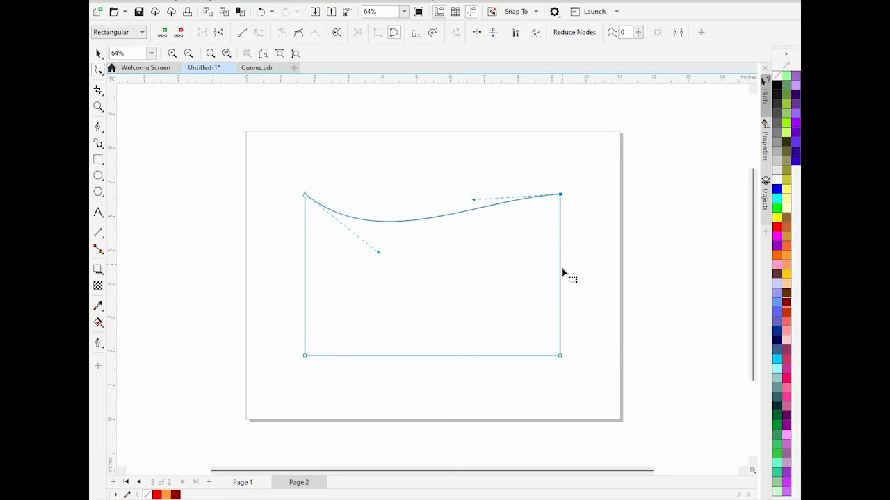
Turn the shape's right edge into a curve segment and bend its upper part inward with the control handles
{"action": "right_click", "coordinate": [562, 274]}
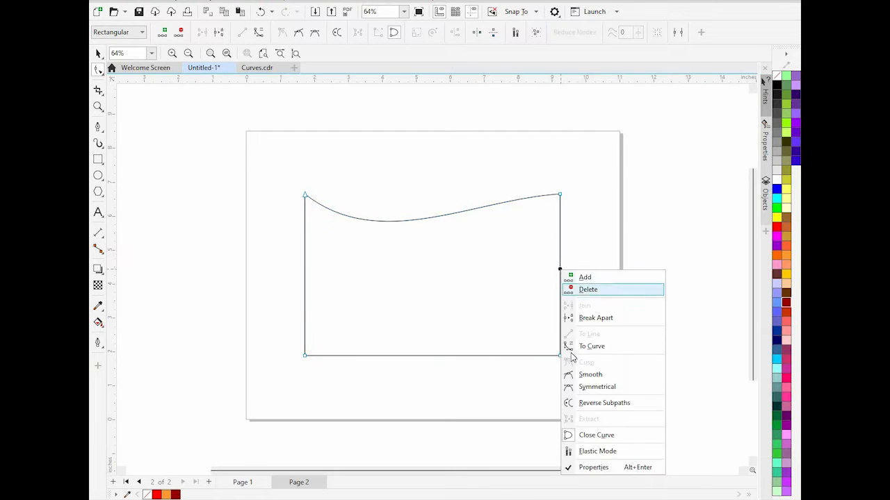
{"action": "left_click", "coordinate": [578, 346]}
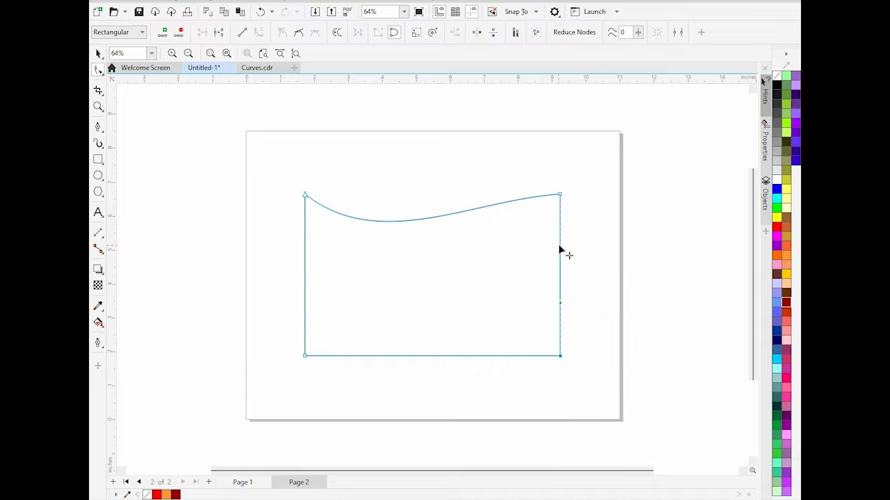
{"action": "left_click_drag", "start_coordinate": [559, 246], "coordinate": [533, 248]}
{"action": "left_click_drag", "start_coordinate": [560, 305], "coordinate": [565, 303]}
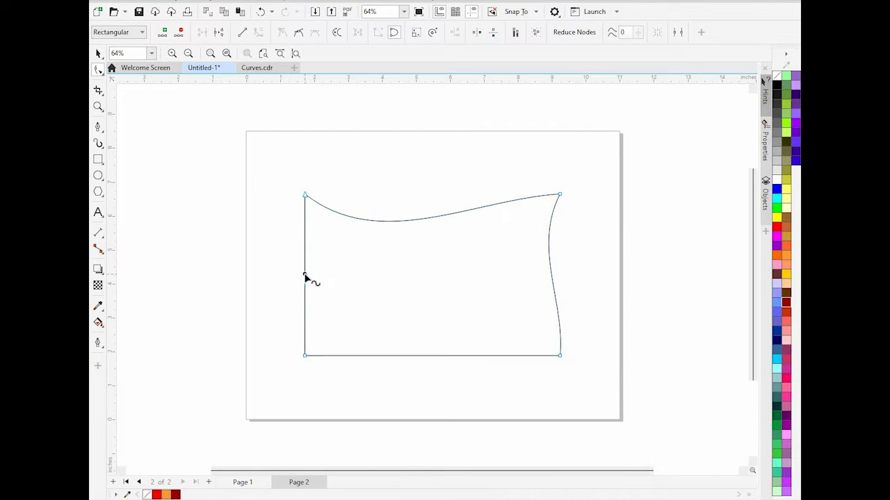
Turn the shape's left edge into a curve segment and bend it into an S, upper part inward and lower part outward
{"action": "right_click", "coordinate": [306, 278]}
{"action": "left_click", "coordinate": [341, 350]}
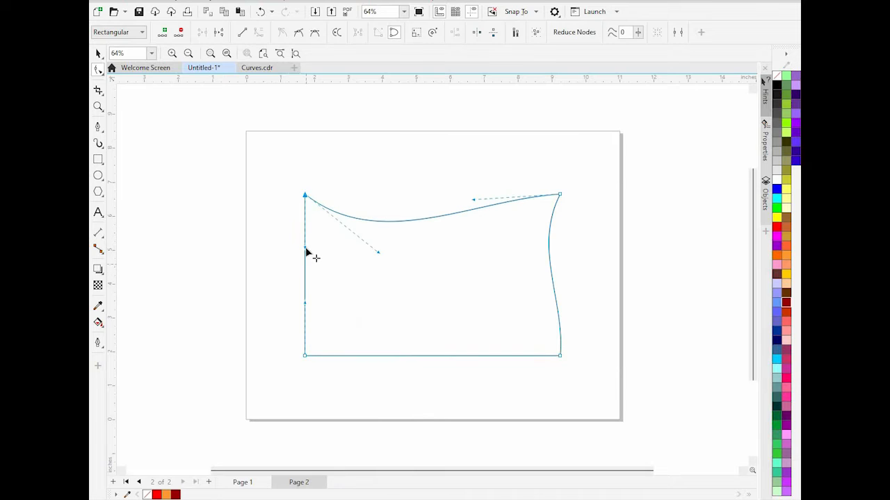
{"action": "left_click_drag", "start_coordinate": [317, 248], "coordinate": [276, 308]}
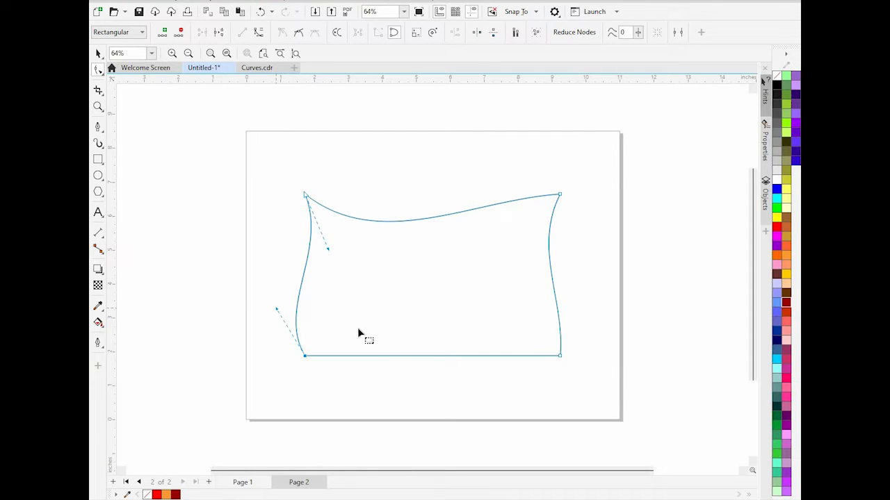
Turn the shape's lower edge into a curve segment and shape it as a wave, rising on the left and dipping on the right
{"action": "right_click", "coordinate": [411, 356]}
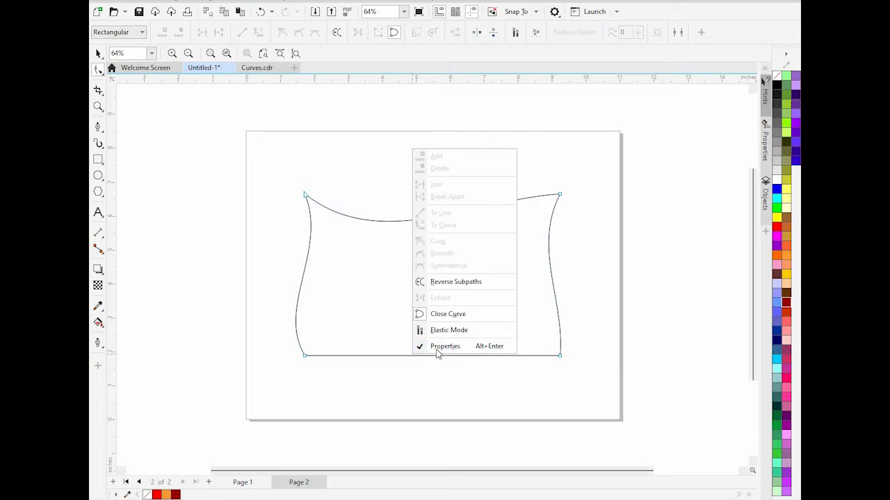
{"action": "right_click", "coordinate": [384, 356]}
{"action": "left_click", "coordinate": [422, 228]}
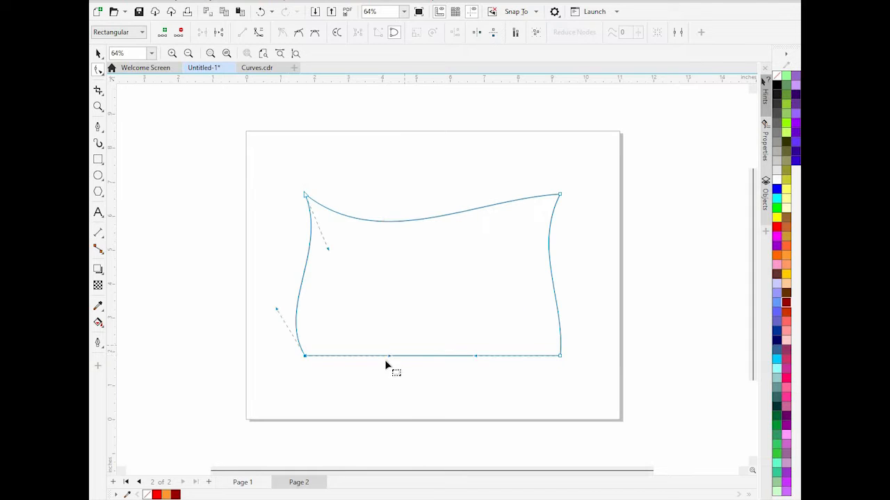
{"action": "left_click_drag", "start_coordinate": [387, 354], "coordinate": [387, 331]}
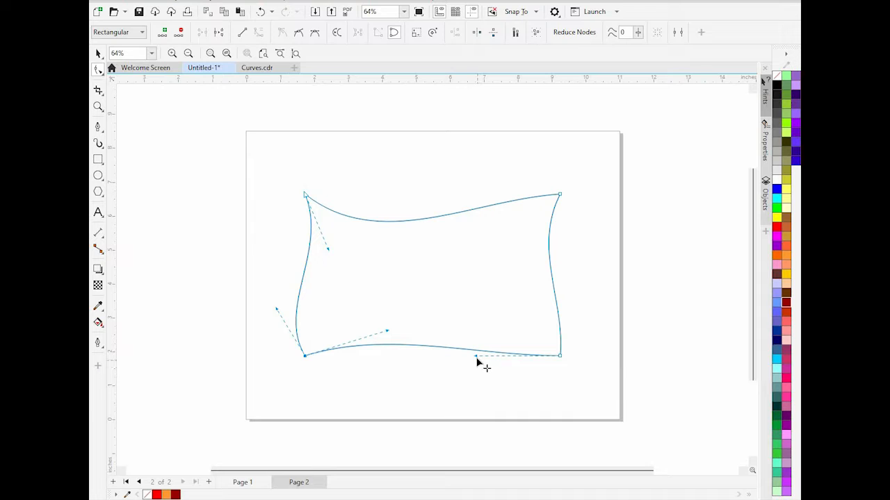
{"action": "left_click_drag", "start_coordinate": [476, 357], "coordinate": [477, 377]}
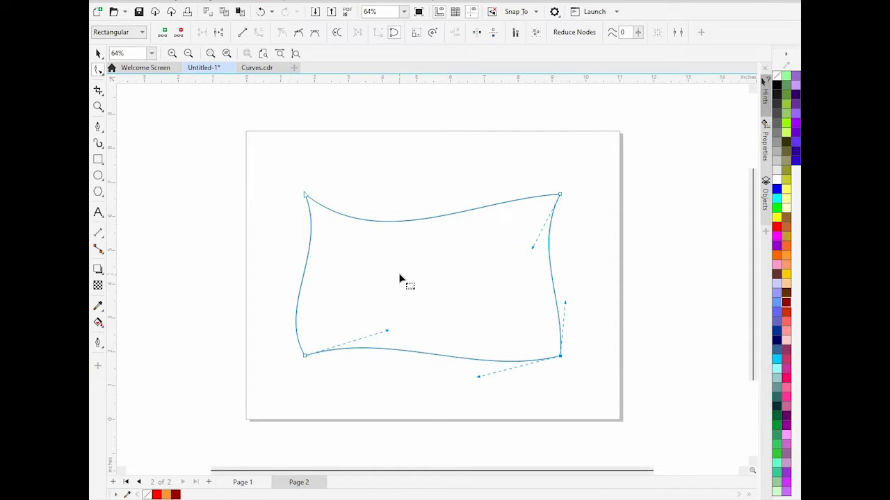
Delete the lower-right corner node, and remove the whole curved shape from the page
{"action": "key", "text": "Delete"}
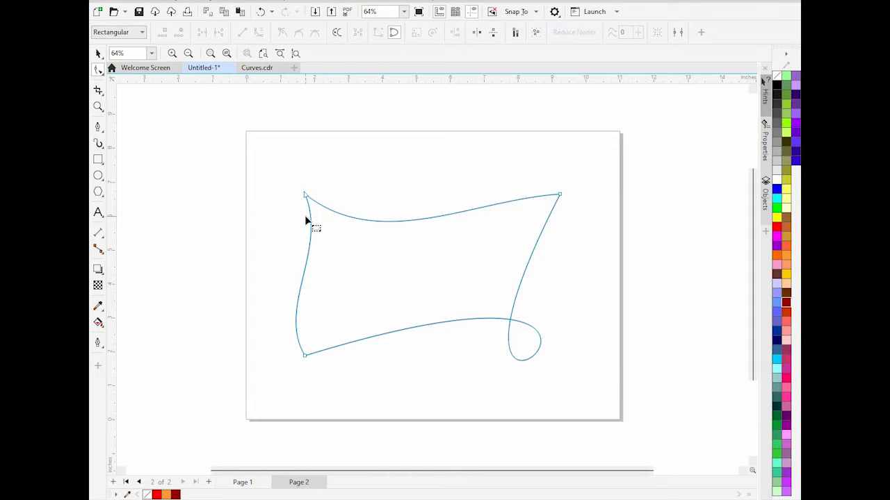
{"action": "left_click", "coordinate": [98, 53]}
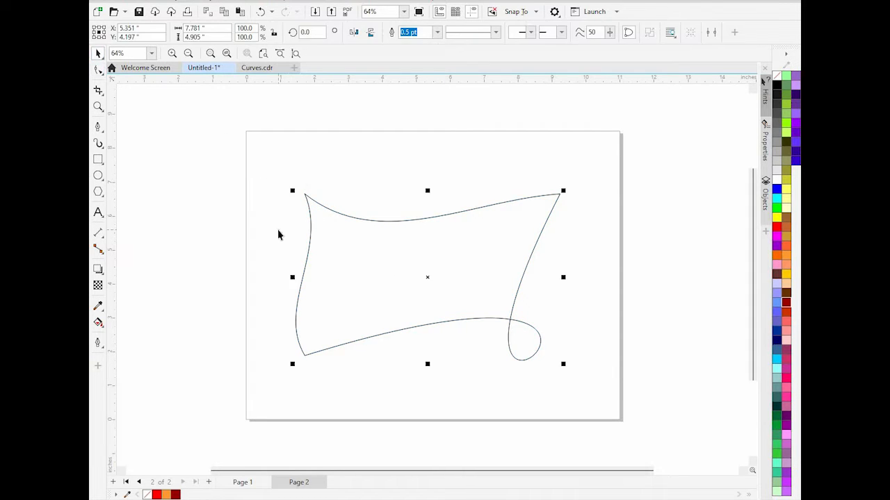
{"action": "key", "text": "Delete"}
Draw a new rectangle about 6.2 by 3.6 inches in the middle of the page and convert it to curves for node editing
{"action": "left_click", "coordinate": [98, 159]}
{"action": "mouse_move", "coordinate": [335, 209]}
{"action": "left_mouse_down"}
{"action": "mouse_move", "coordinate": [394, 296]}
{"action": "mouse_move", "coordinate": [510, 330]}
{"action": "mouse_move", "coordinate": [546, 328]}
{"action": "left_mouse_up"}
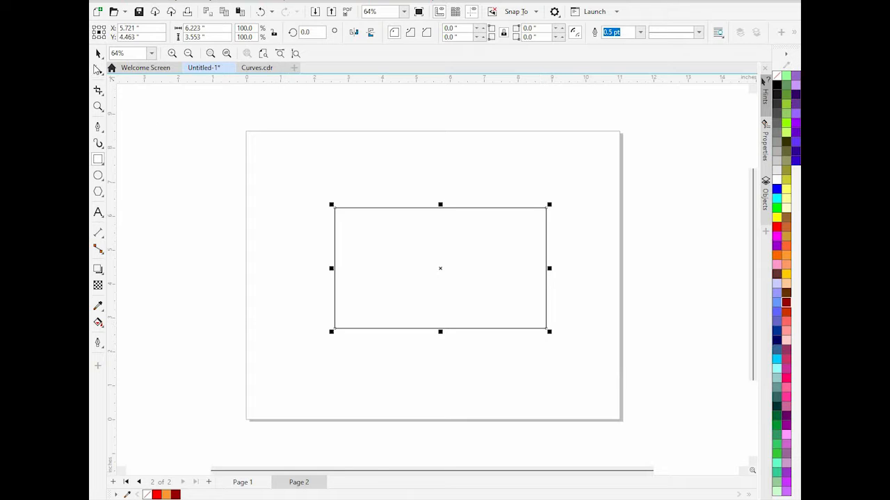
{"action": "left_click", "coordinate": [98, 70]}
Turn the new shape's upper edge into a curve segment and pull its left control handle down to make the edge sag
{"action": "left_click", "coordinate": [411, 208]}
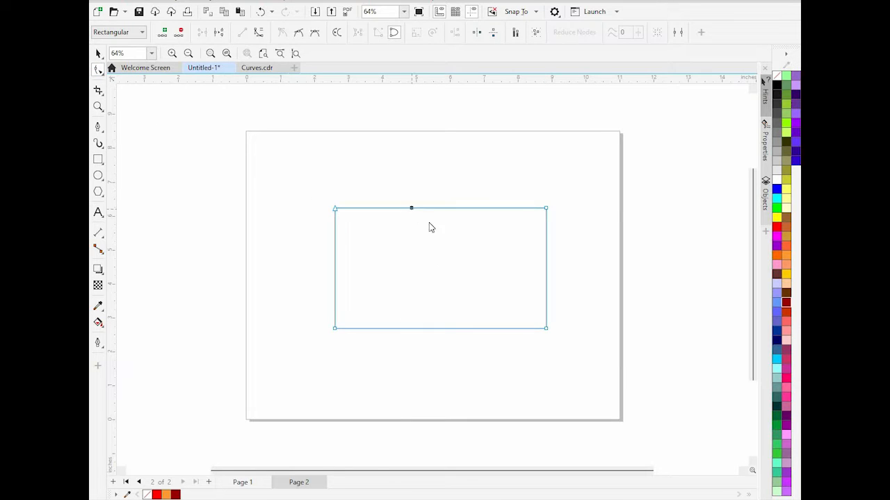
{"action": "right_click", "coordinate": [411, 209]}
{"action": "left_click", "coordinate": [456, 285]}
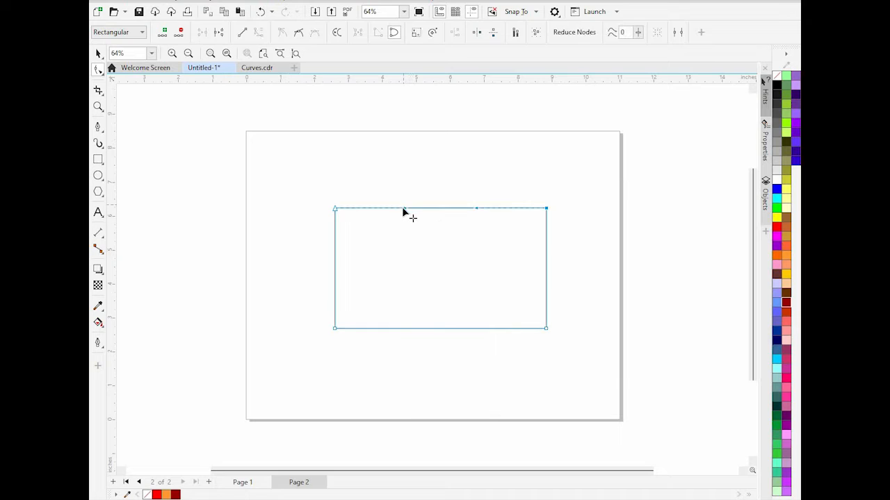
{"action": "left_click_drag", "start_coordinate": [406, 208], "coordinate": [422, 276]}
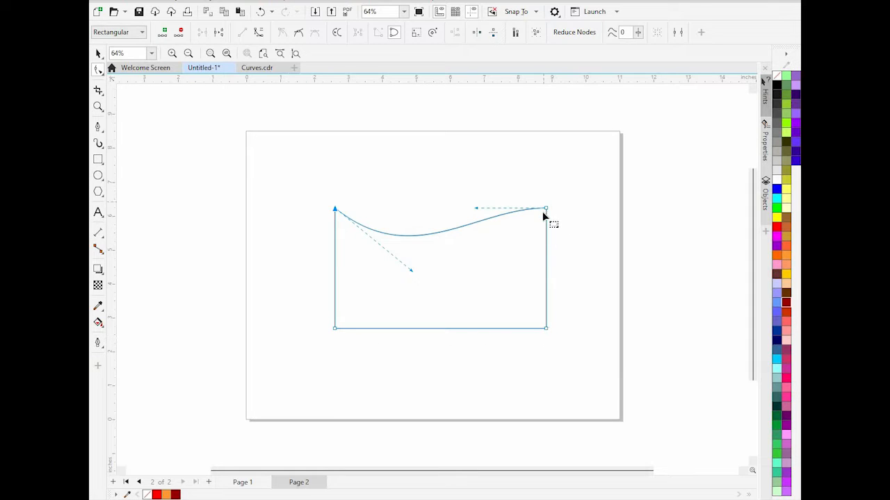
Add a node near the middle of the curved upper edge and tilt its right control handle downward
{"action": "left_click", "coordinate": [428, 237]}
{"action": "right_click", "coordinate": [427, 236]}
{"action": "left_click", "coordinate": [449, 244]}
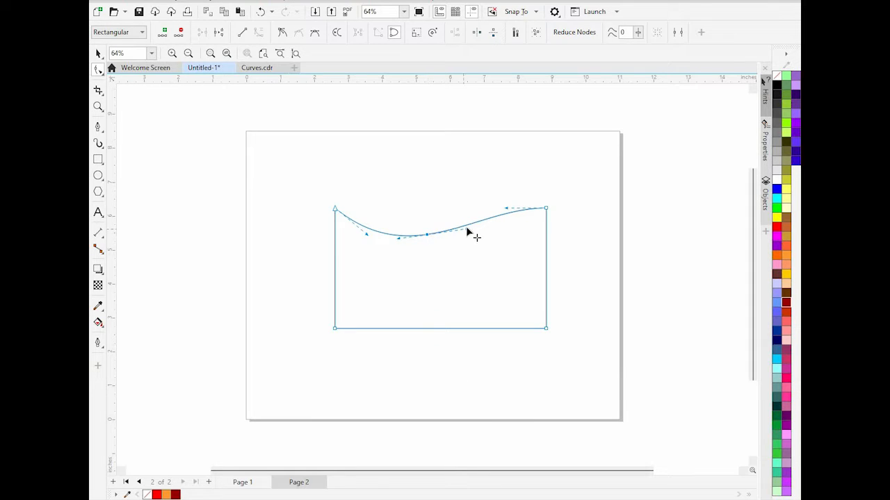
{"action": "mouse_move", "coordinate": [466, 229]}
{"action": "left_mouse_down"}
{"action": "mouse_move", "coordinate": [455, 271]}
{"action": "mouse_move", "coordinate": [402, 263]}
{"action": "mouse_move", "coordinate": [469, 239]}
{"action": "mouse_move", "coordinate": [410, 199]}
{"action": "mouse_move", "coordinate": [467, 224]}
{"action": "mouse_move", "coordinate": [463, 252]}
{"action": "mouse_move", "coordinate": [452, 259]}
{"action": "mouse_move", "coordinate": [469, 243]}
{"action": "left_mouse_up"}
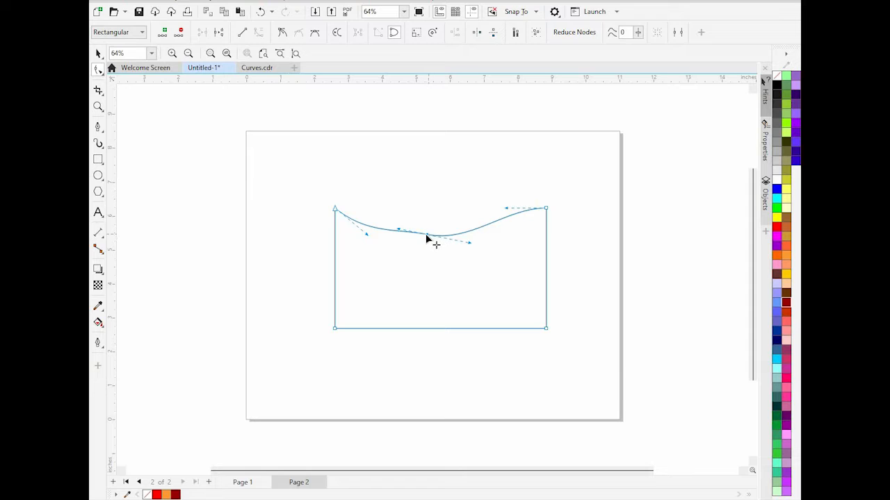
Delete the middle node from the curved upper edge and add a replacement node slightly further right
{"action": "right_click", "coordinate": [428, 235]}
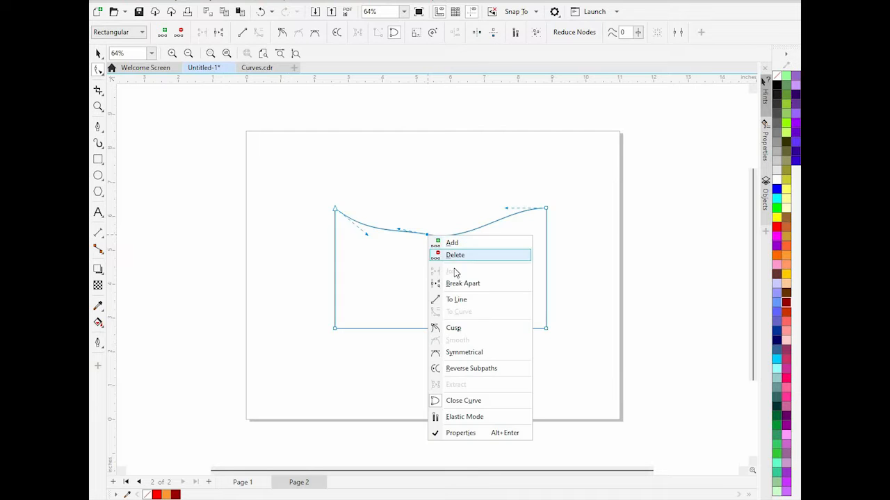
{"action": "left_click", "coordinate": [453, 255]}
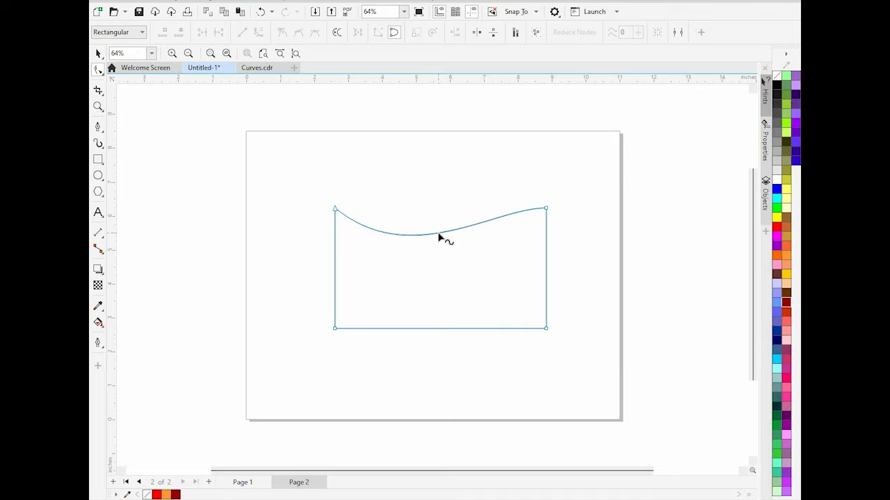
{"action": "left_click", "coordinate": [438, 235]}
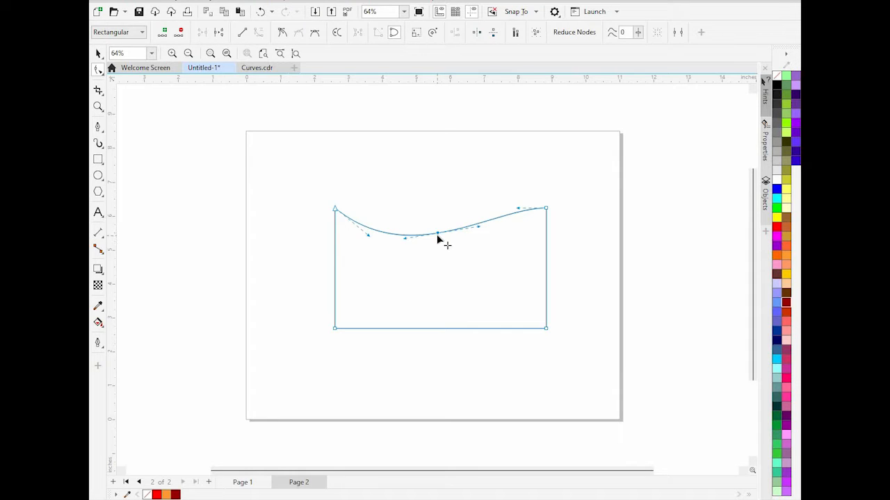
Lengthen the right control handle of the upper edge's middle node and change that node to a cusp
{"action": "left_click_drag", "start_coordinate": [478, 220], "coordinate": [508, 222]}
{"action": "right_click", "coordinate": [485, 225]}
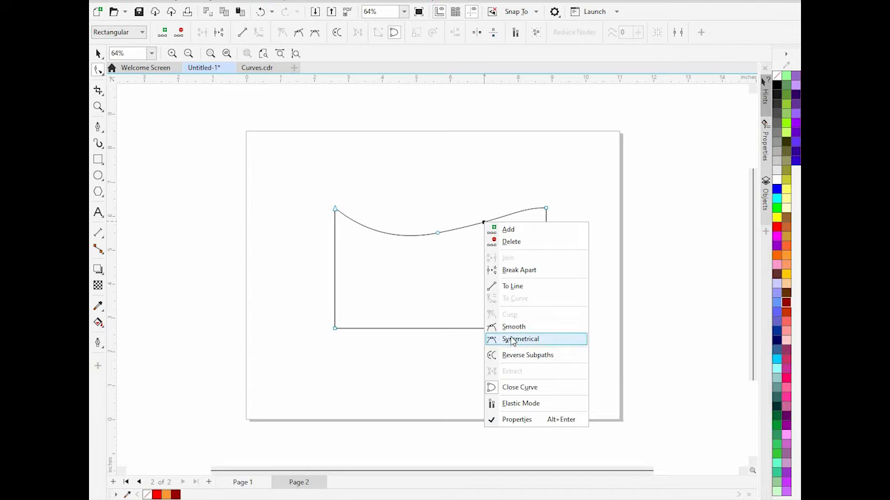
{"action": "left_click", "coordinate": [380, 235]}
{"action": "right_click", "coordinate": [382, 234]}
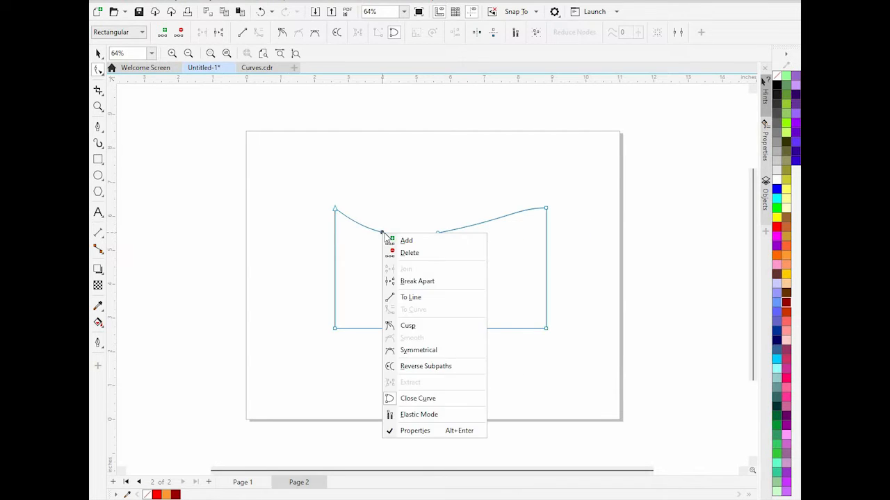
{"action": "left_click", "coordinate": [410, 328]}
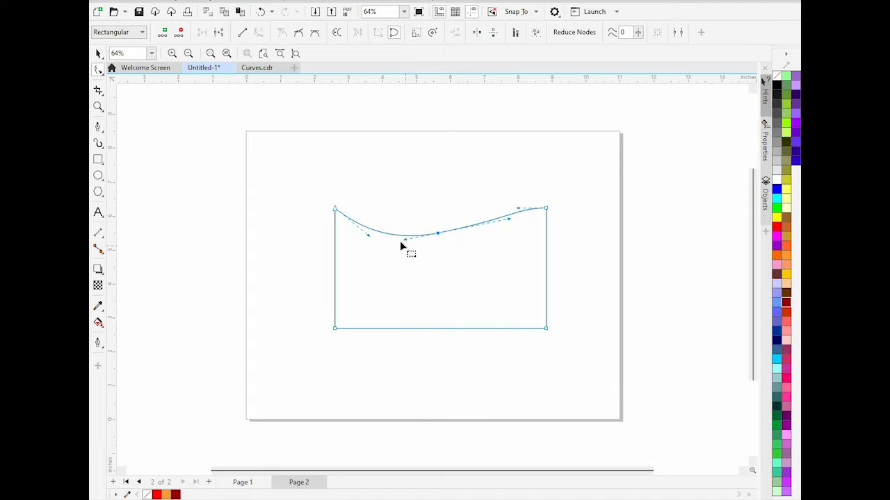
Tilt the middle node's left control handle upward and its right control handle downward, independently of each other
{"action": "left_click_drag", "start_coordinate": [406, 244], "coordinate": [429, 198]}
{"action": "left_click_drag", "start_coordinate": [403, 224], "coordinate": [406, 221]}
{"action": "left_click_drag", "start_coordinate": [510, 220], "coordinate": [515, 259]}
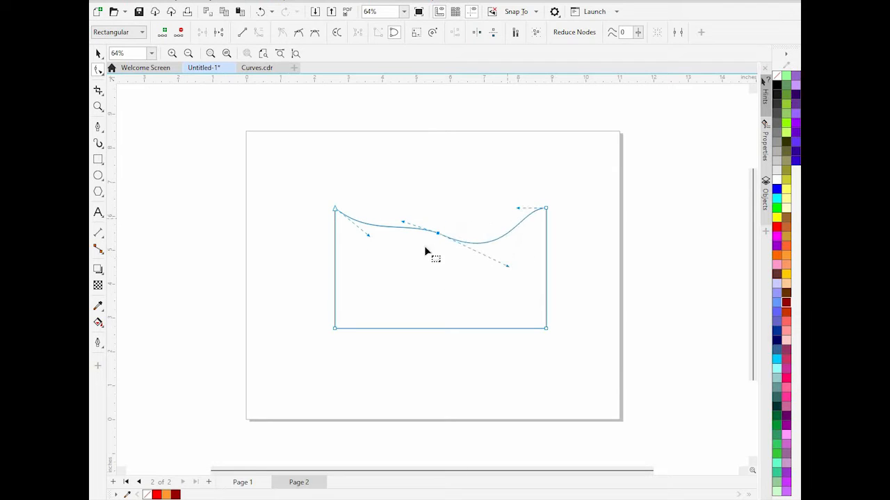
Smooth the right-hand segment of the upper edge and swing the middle node's right control handle up to nearly horizontal
{"action": "left_click", "coordinate": [475, 243]}
{"action": "right_click", "coordinate": [475, 243]}
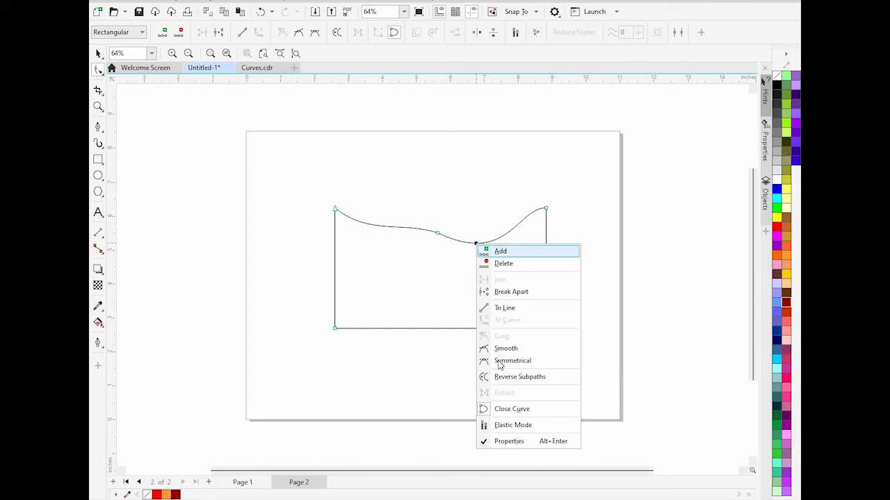
{"action": "left_click", "coordinate": [499, 348]}
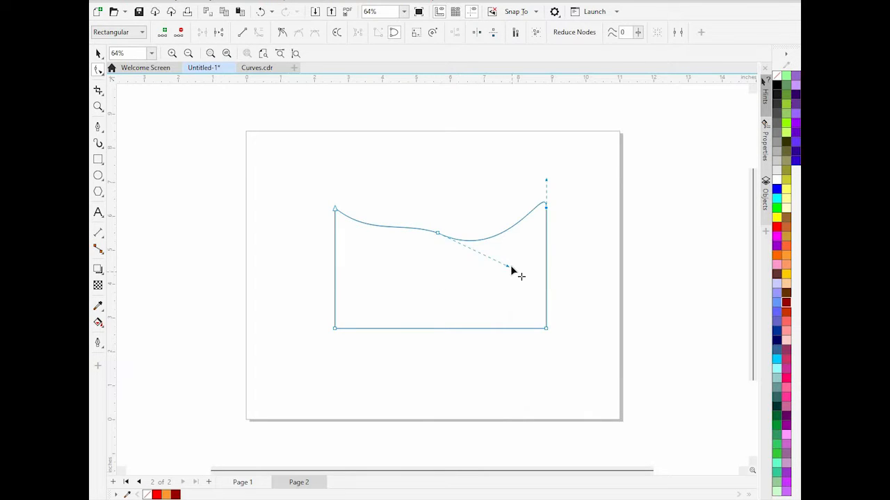
{"action": "left_click_drag", "start_coordinate": [509, 269], "coordinate": [422, 237]}
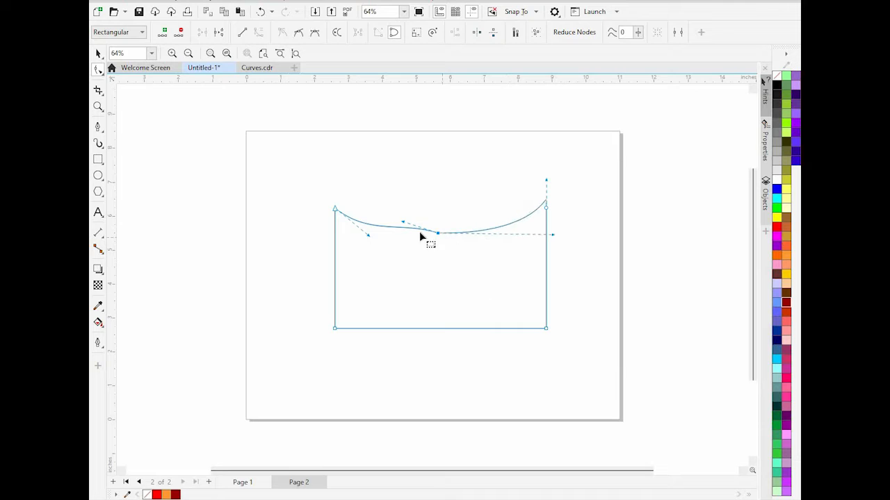
Make the middle node smooth and swing its left control handle up to nearly vertical, bending both sides together
{"action": "right_click", "coordinate": [415, 228]}
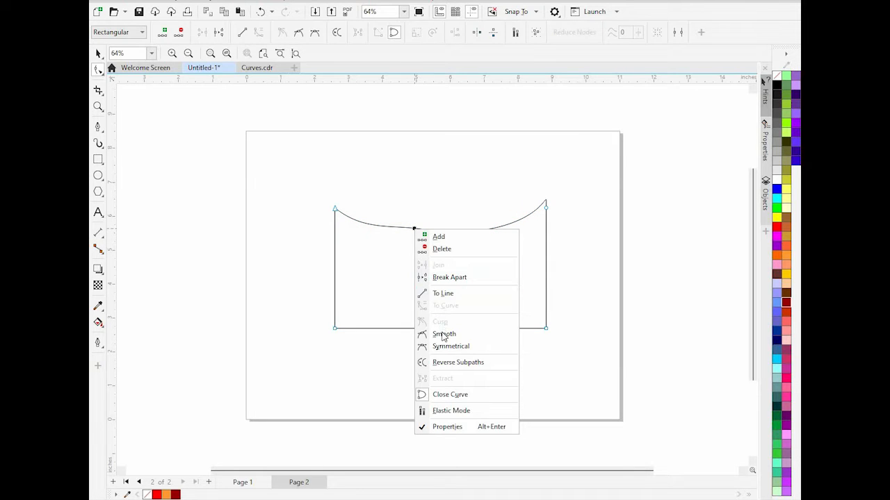
{"action": "left_click", "coordinate": [442, 334]}
{"action": "left_click_drag", "start_coordinate": [402, 234], "coordinate": [427, 204]}
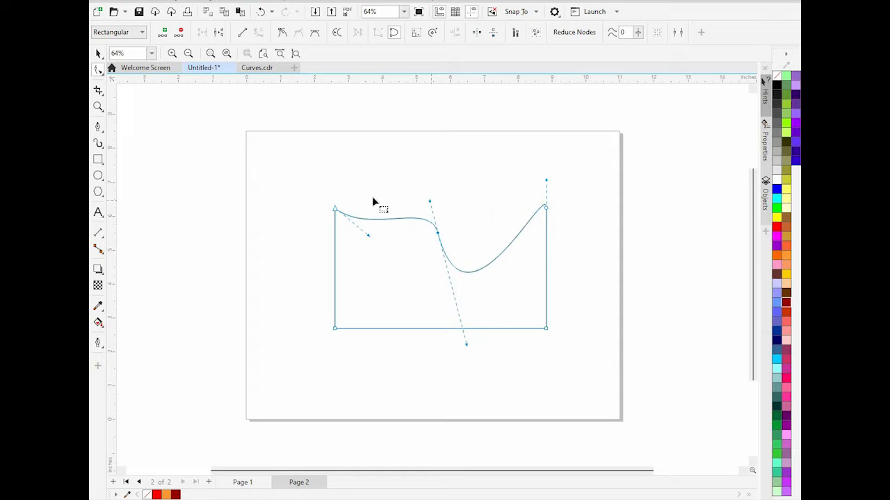
Break the curve apart at the middle node and move the two loose ends to the opposite bottom corners
{"action": "right_click", "coordinate": [438, 235]}
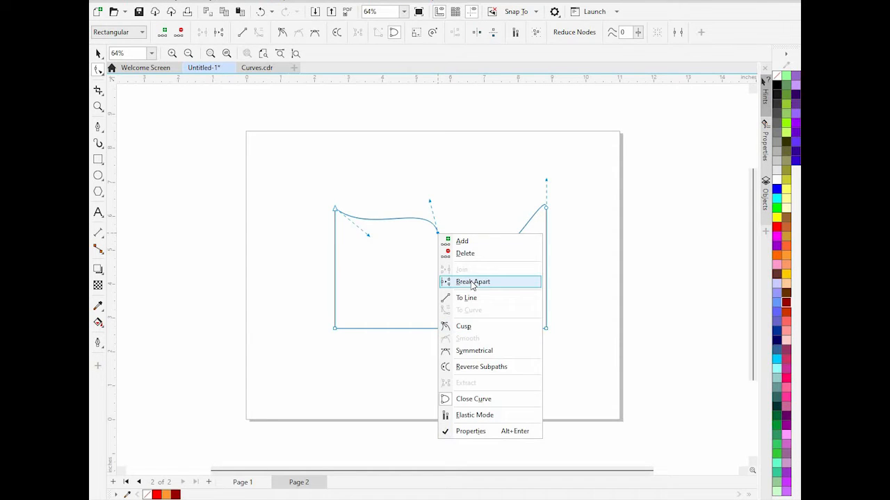
{"action": "left_click", "coordinate": [471, 282]}
{"action": "left_click_drag", "start_coordinate": [438, 232], "coordinate": [486, 157]}
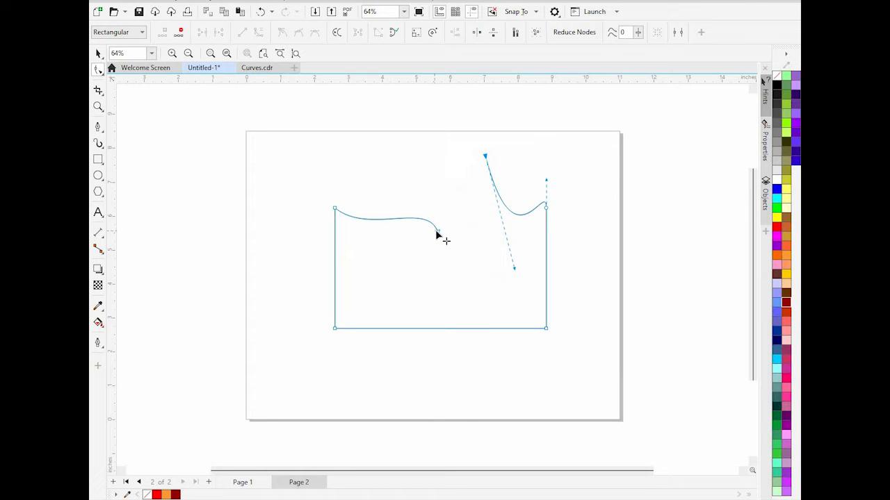
{"action": "left_click_drag", "start_coordinate": [438, 234], "coordinate": [545, 331]}
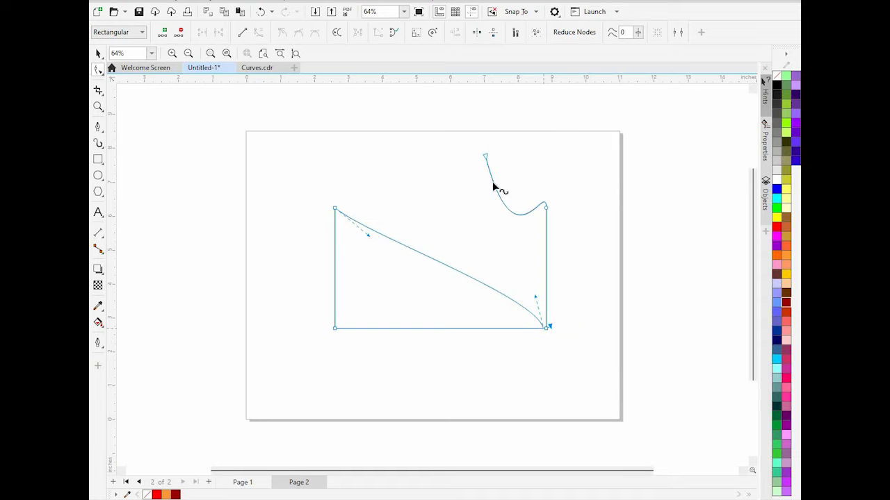
{"action": "left_click_drag", "start_coordinate": [486, 157], "coordinate": [334, 328]}
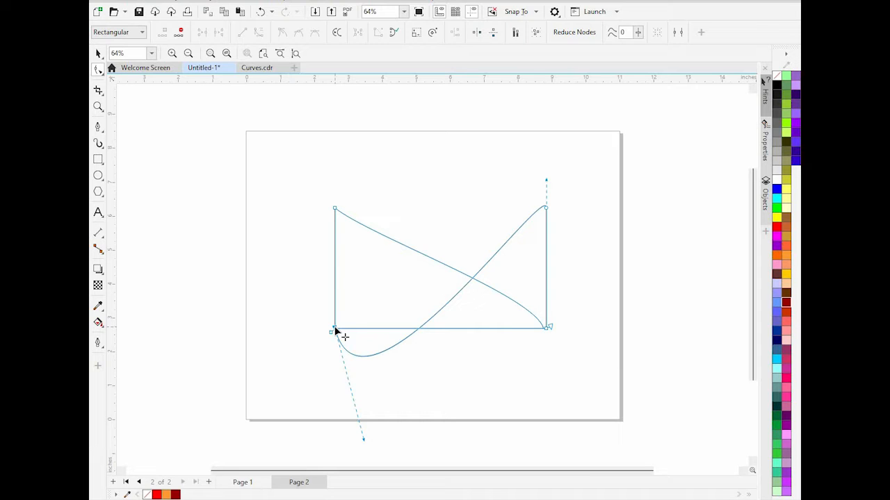
Delete the broken-apart crossed shape from the page
{"action": "left_click", "coordinate": [98, 53]}
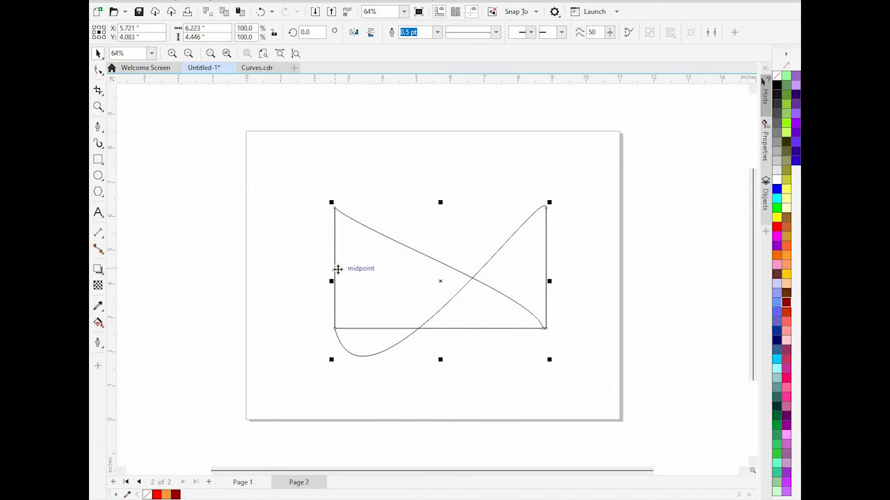
{"action": "key", "text": "Delete"}
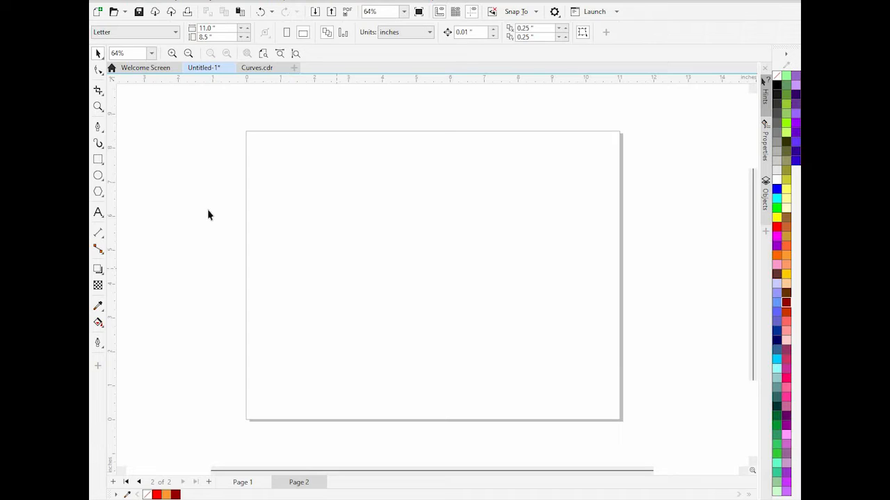
Draw a closed, straight-sided zigzag shape with six nodes, about 6.8 by 2.6 inches, using the Pen tool
{"action": "left_click", "coordinate": [98, 128]}
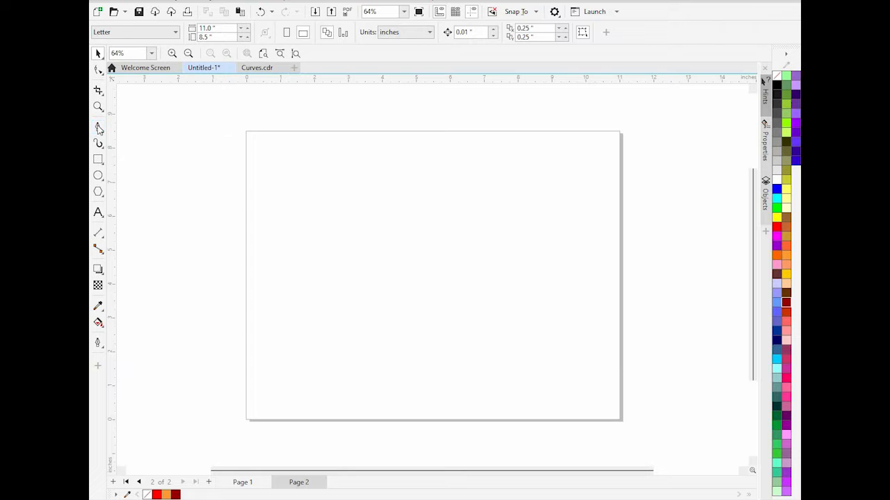
{"action": "left_click", "coordinate": [100, 131]}
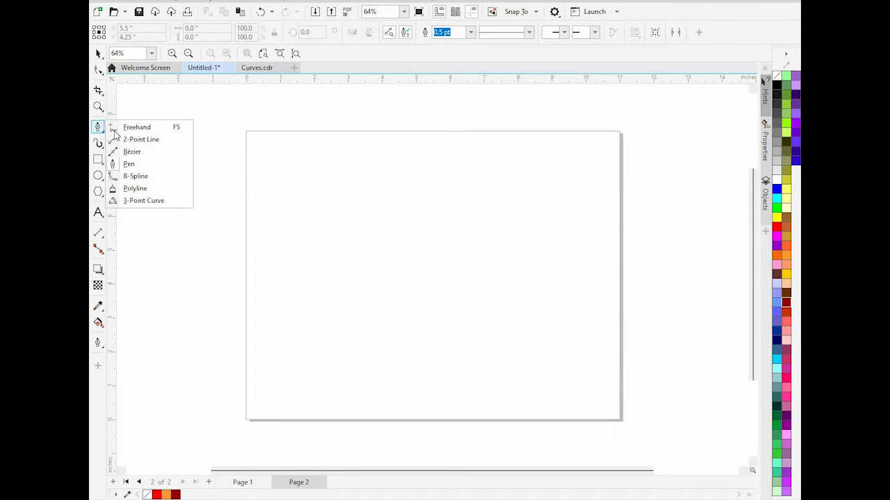
{"action": "left_click", "coordinate": [120, 127]}
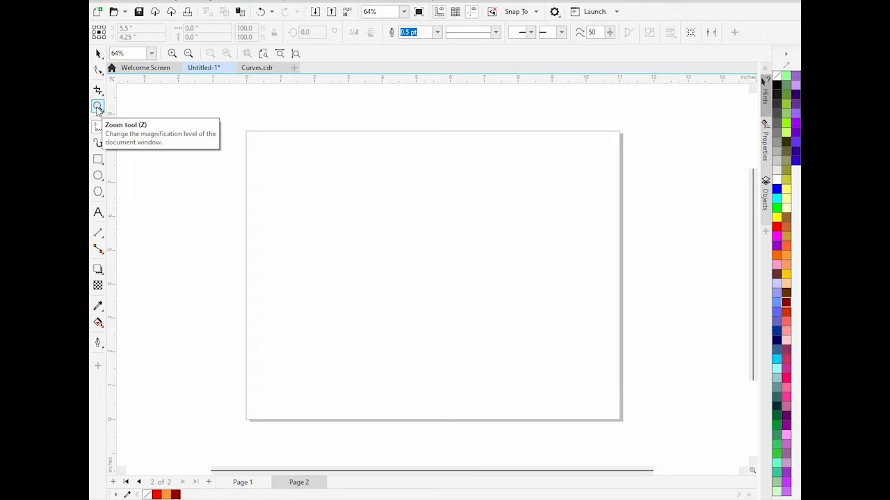
{"action": "left_click", "coordinate": [101, 131]}
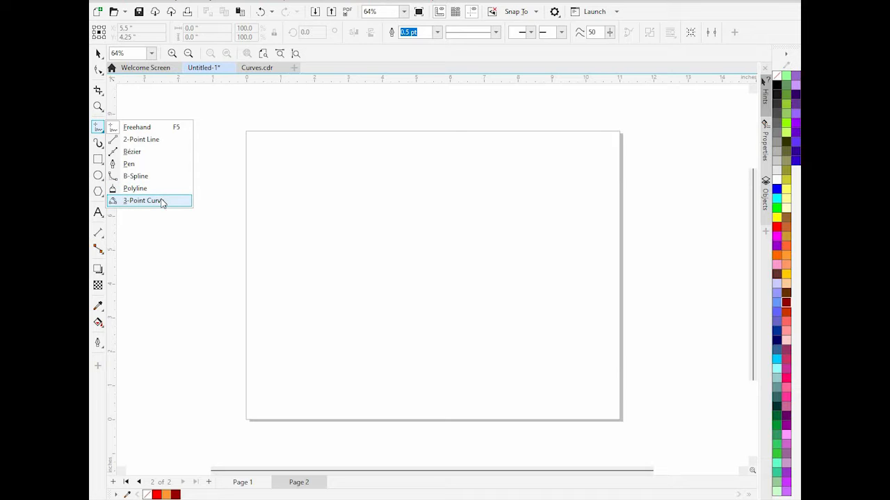
{"action": "left_click", "coordinate": [143, 167]}
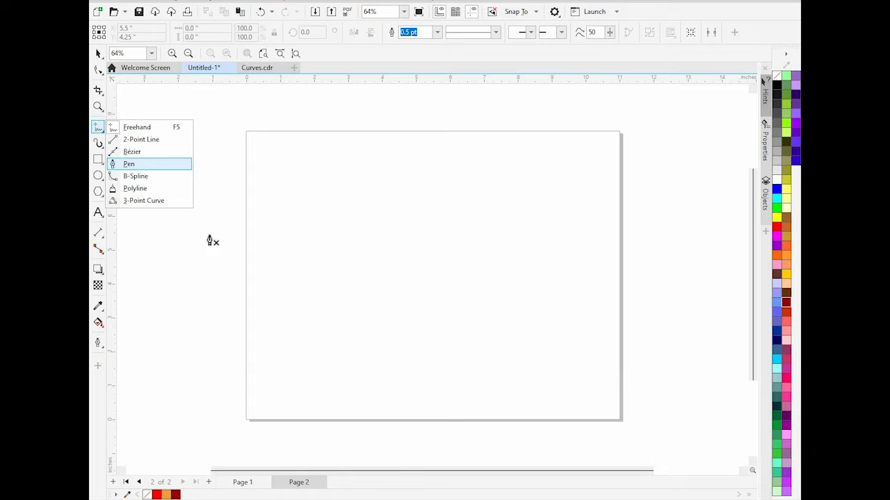
{"action": "left_click", "coordinate": [299, 296]}
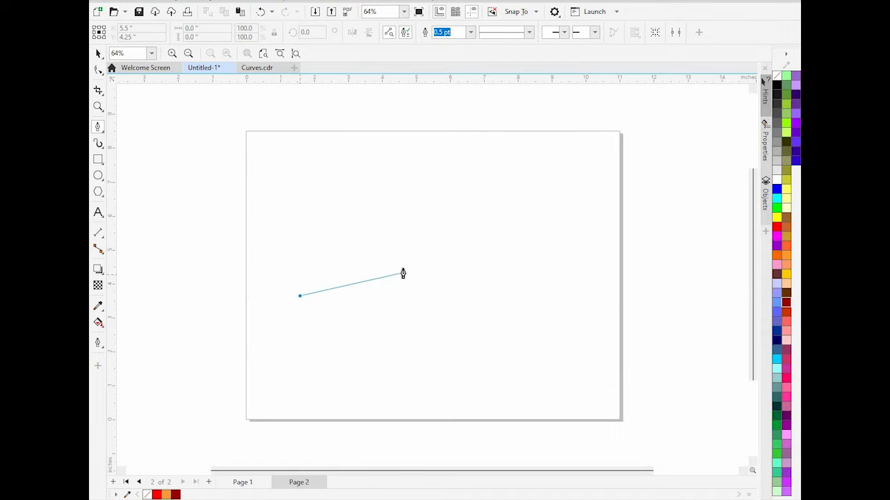
{"action": "left_click", "coordinate": [391, 271]}
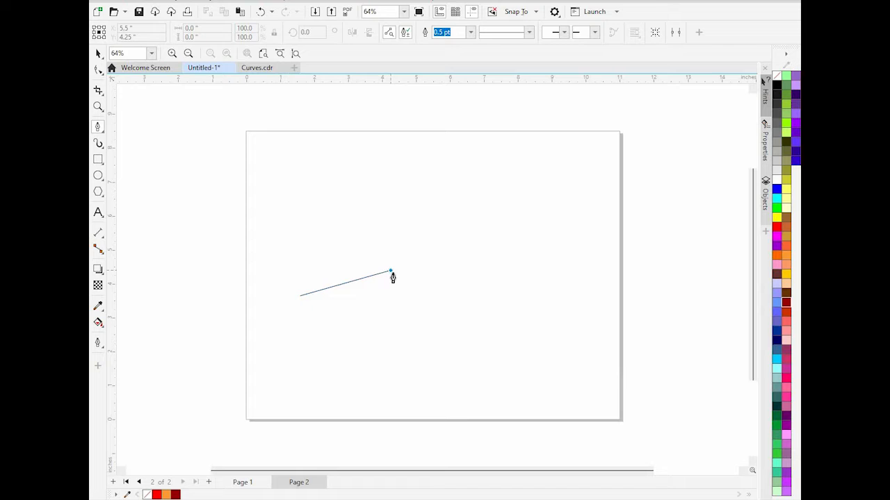
{"action": "left_click", "coordinate": [461, 301]}
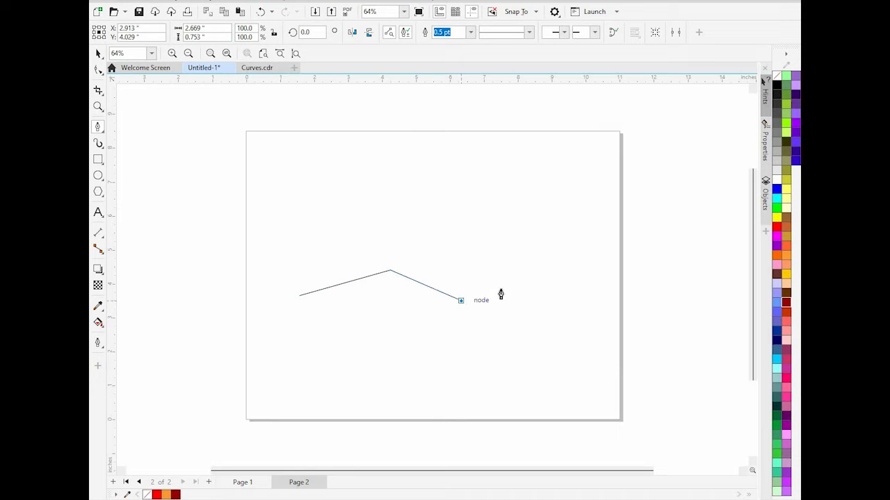
{"action": "left_click", "coordinate": [531, 263]}
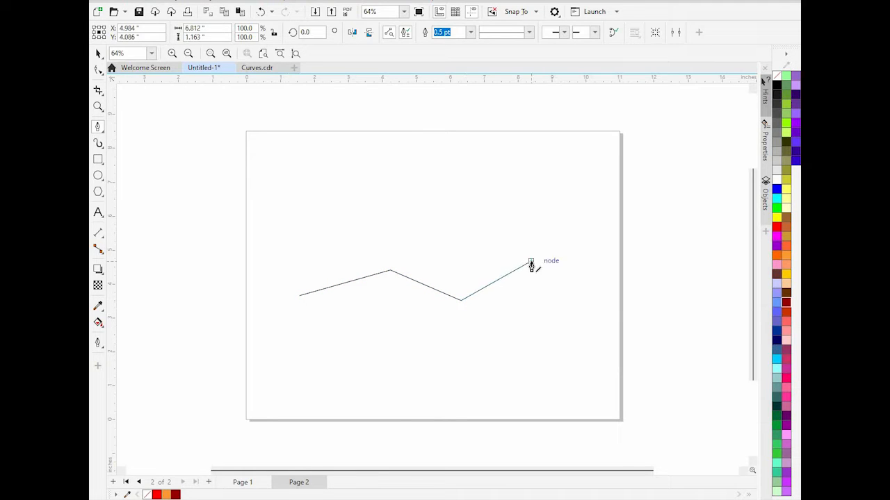
{"action": "left_click", "coordinate": [497, 350]}
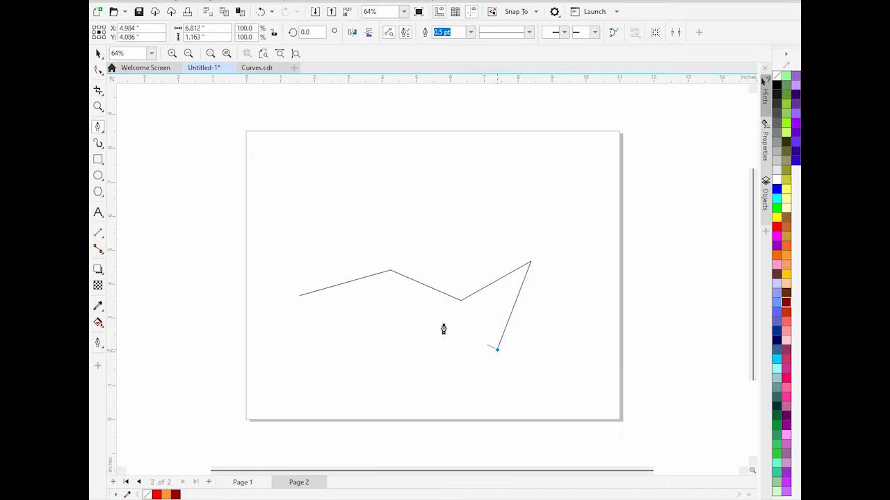
{"action": "left_click", "coordinate": [383, 305]}
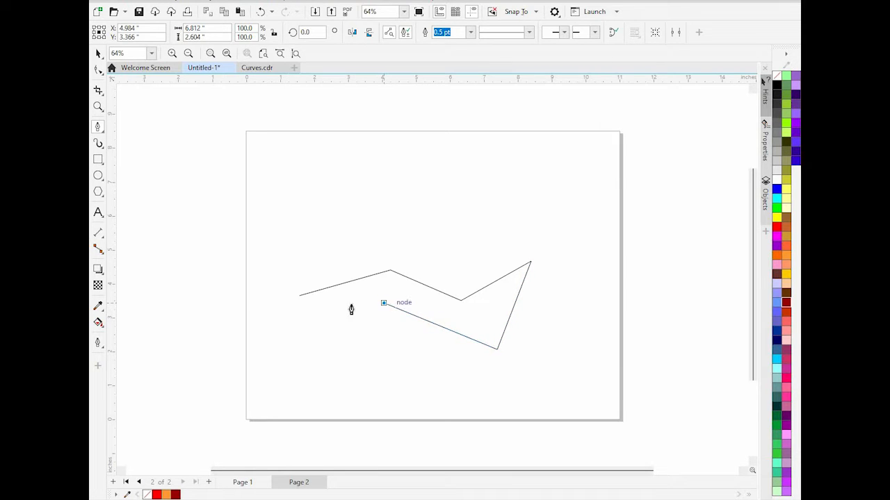
{"action": "left_click", "coordinate": [300, 298]}
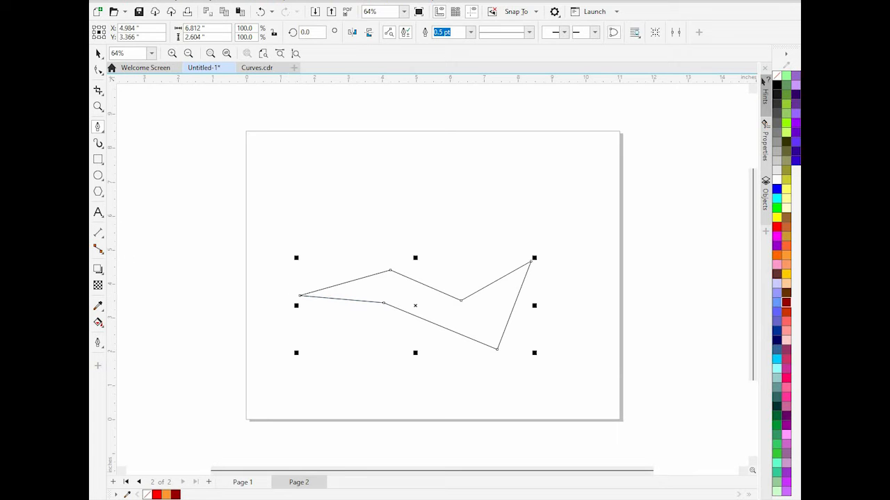
Convert the zigzag shape's upper-left straight segment to a curve with the Shape tool
{"action": "left_click", "coordinate": [98, 70]}
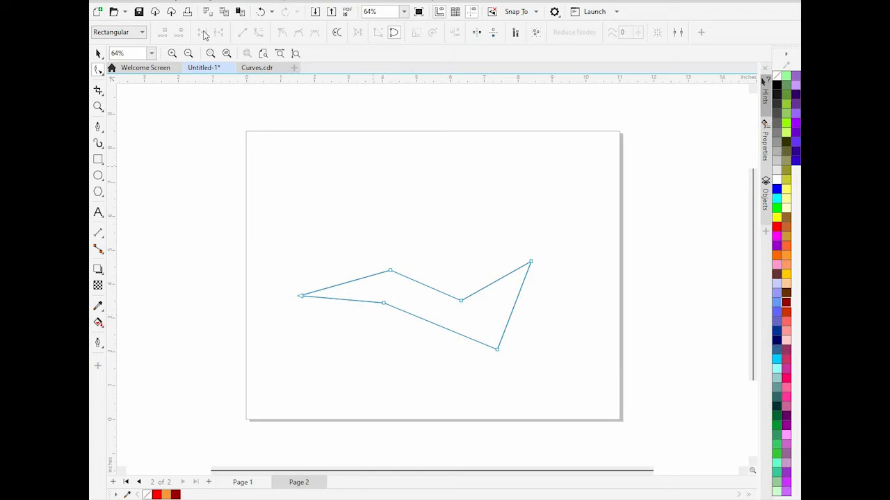
{"action": "left_click", "coordinate": [213, 1]}
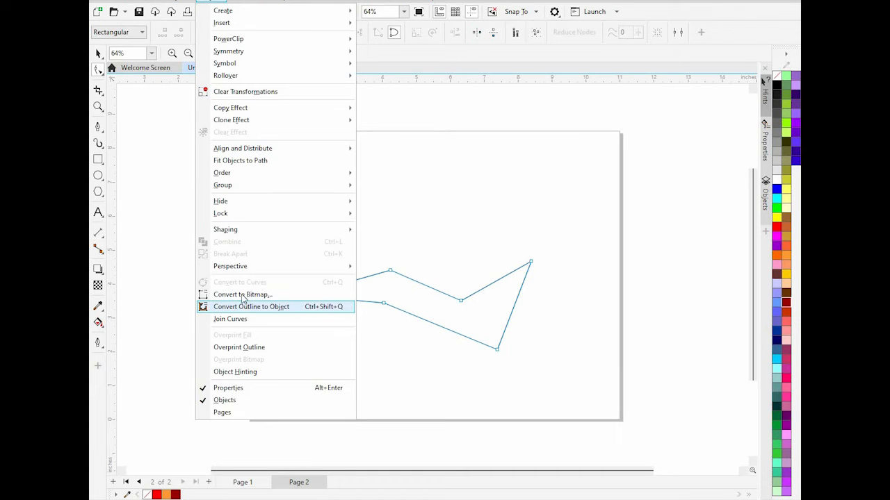
{"action": "left_click", "coordinate": [425, 286]}
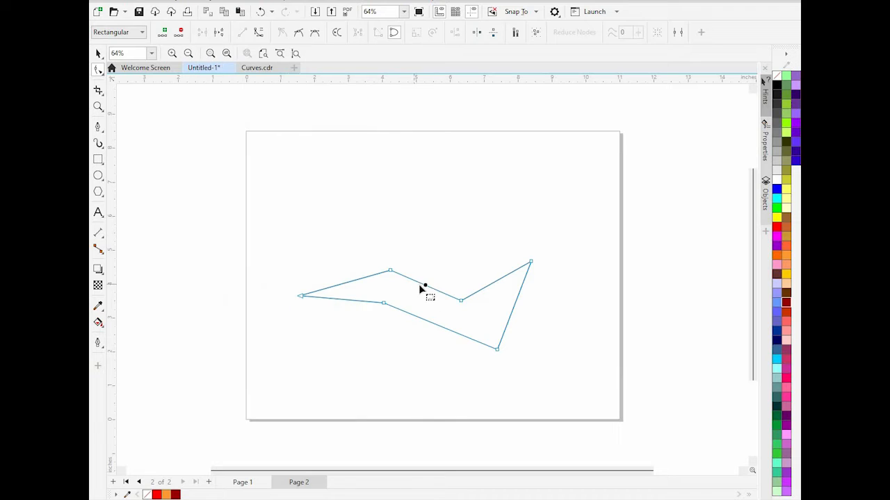
{"action": "right_click", "coordinate": [369, 277]}
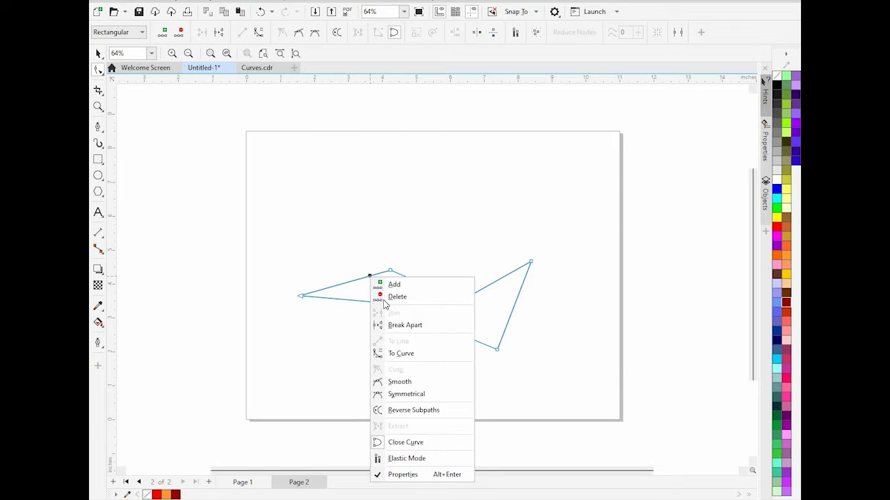
{"action": "left_click", "coordinate": [400, 355]}
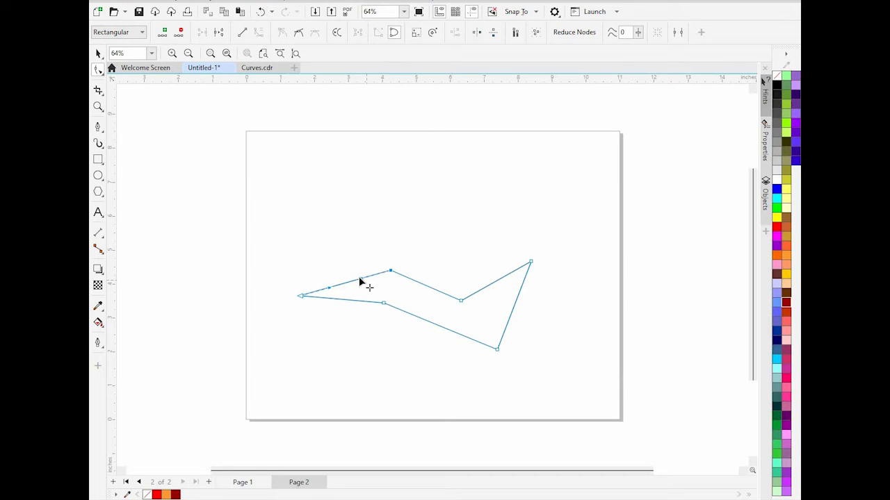
Delete the two intermediate nodes from the shape's upper edge so one curved segment spans its leftmost and upper-right nodes
{"action": "mouse_move", "coordinate": [362, 279]}
{"action": "left_mouse_down"}
{"action": "mouse_move", "coordinate": [376, 296]}
{"action": "mouse_move", "coordinate": [368, 291]}
{"action": "left_mouse_up"}
{"action": "key", "text": "ctrl+z"}
{"action": "key", "text": "Delete"}
{"action": "left_click", "coordinate": [461, 303]}
{"action": "key", "text": "Delete"}
Raise both control handles of the curved upper edge to give it a gentler, higher wave
{"action": "left_click", "coordinate": [302, 297]}
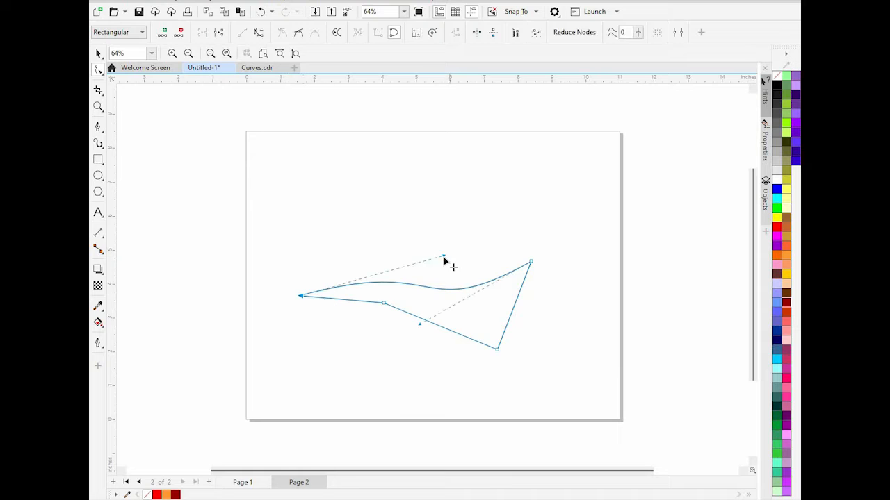
{"action": "left_click_drag", "start_coordinate": [443, 258], "coordinate": [426, 233]}
{"action": "left_click_drag", "start_coordinate": [420, 323], "coordinate": [409, 304]}
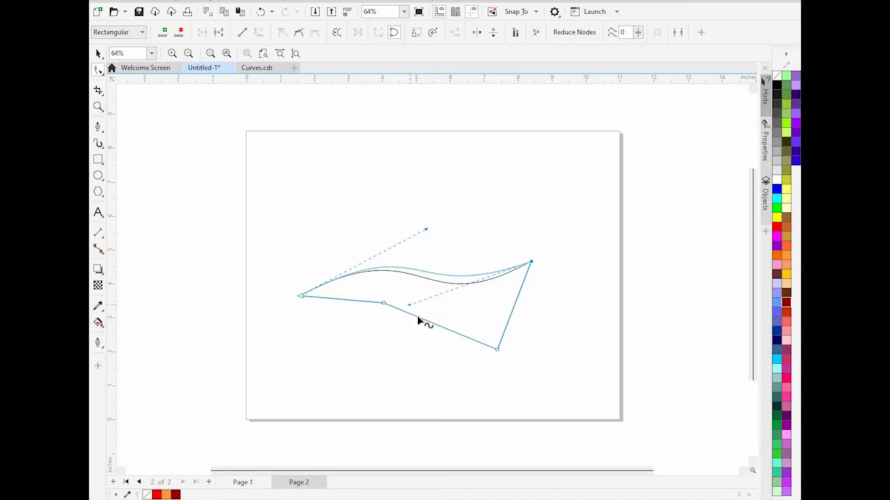
Convert the lower-left segment to a curve and delete the two lower nodes so one curve joins the leftmost and upper-right nodes
{"action": "right_click", "coordinate": [360, 301]}
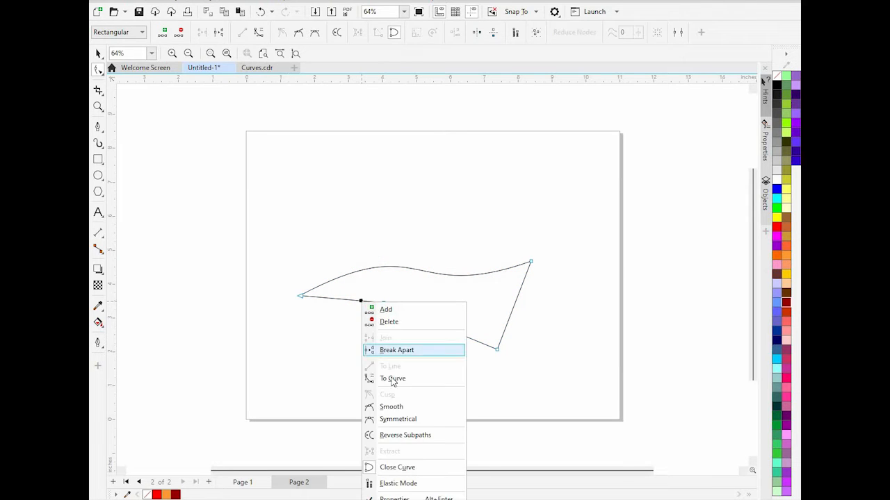
{"action": "left_click", "coordinate": [413, 376]}
{"action": "left_click", "coordinate": [385, 303]}
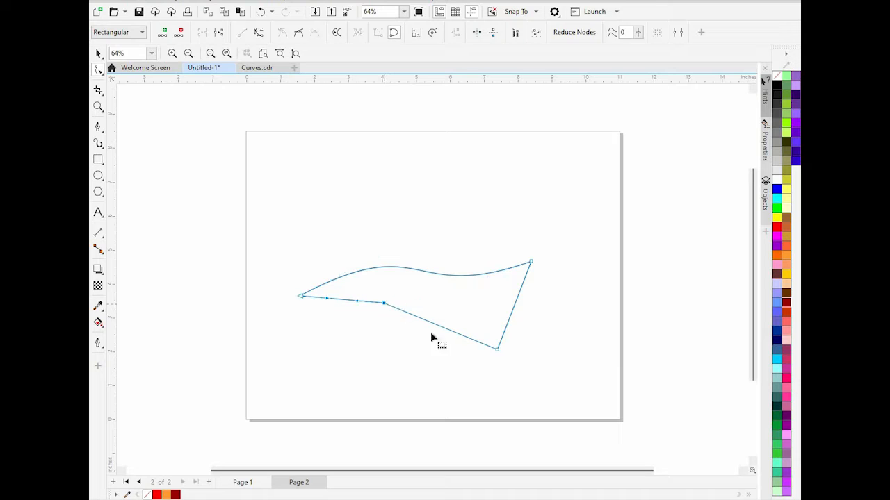
{"action": "key", "text": "Delete"}
{"action": "double_click", "coordinate": [496, 349]}
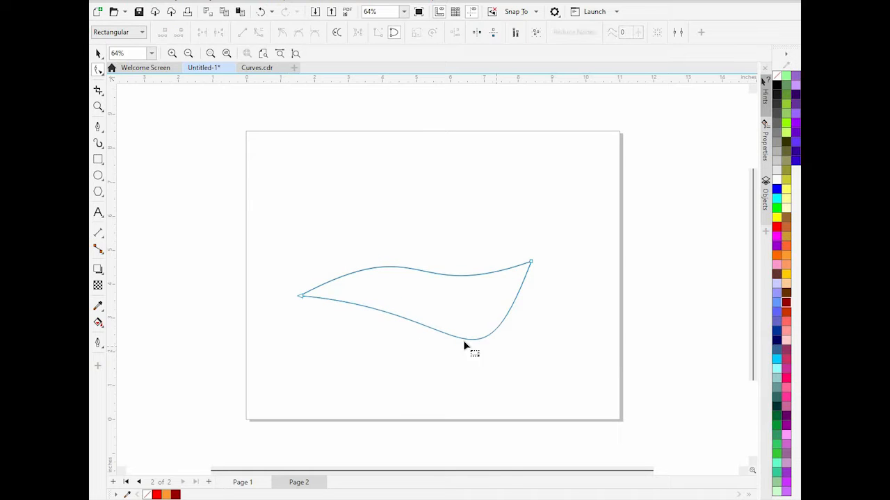
Raise and shorten the control handles of the lower curved edge to flatten it toward the upper edge
{"action": "left_click", "coordinate": [532, 262]}
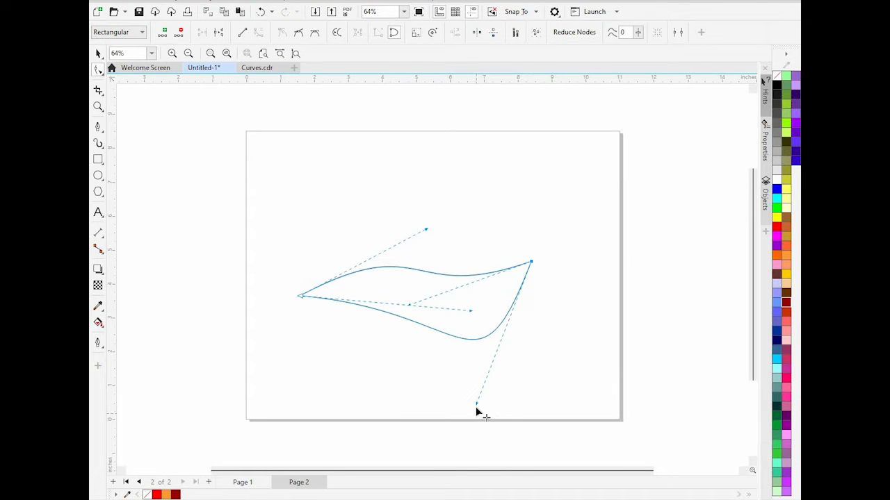
{"action": "left_click_drag", "start_coordinate": [476, 406], "coordinate": [460, 324]}
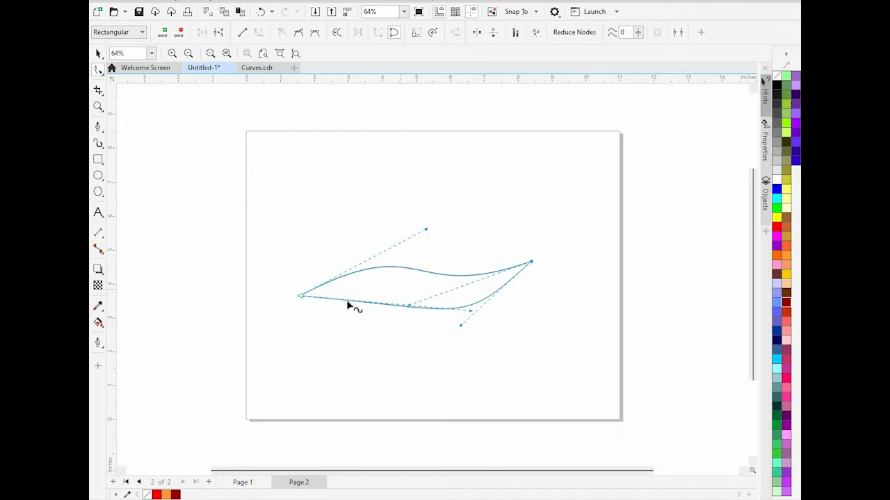
{"action": "mouse_move", "coordinate": [471, 312]}
{"action": "left_mouse_down"}
{"action": "mouse_move", "coordinate": [453, 342]}
{"action": "mouse_move", "coordinate": [422, 333]}
{"action": "mouse_move", "coordinate": [394, 358]}
{"action": "mouse_move", "coordinate": [423, 304]}
{"action": "mouse_move", "coordinate": [415, 292]}
{"action": "mouse_move", "coordinate": [414, 303]}
{"action": "mouse_move", "coordinate": [455, 314]}
{"action": "left_mouse_up"}
{"action": "left_click", "coordinate": [98, 54]}
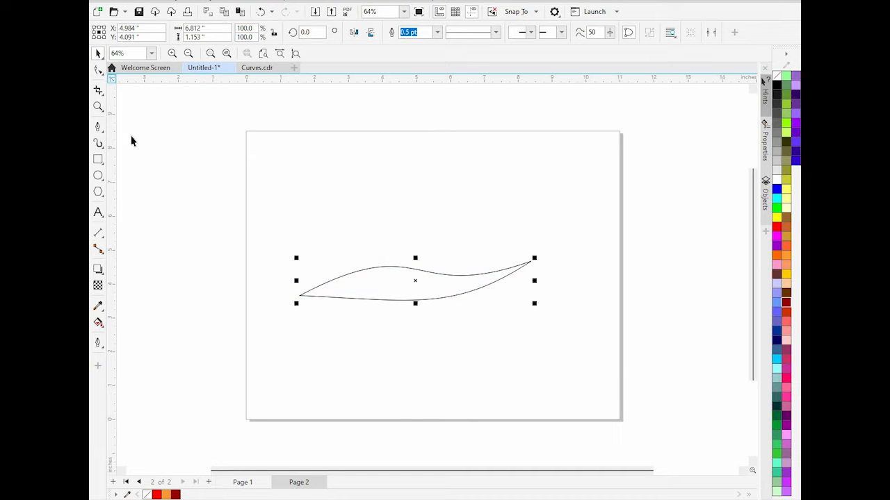
{"action": "left_click", "coordinate": [97, 70]}
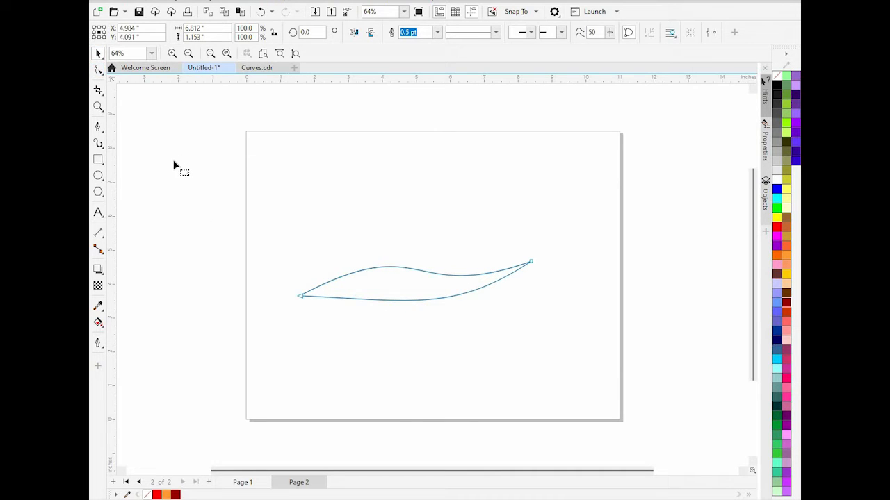
Lower both control handles of the bottom edge for a fuller belly and slightly raise the upper edge's right-hand handle
{"action": "left_click", "coordinate": [300, 296]}
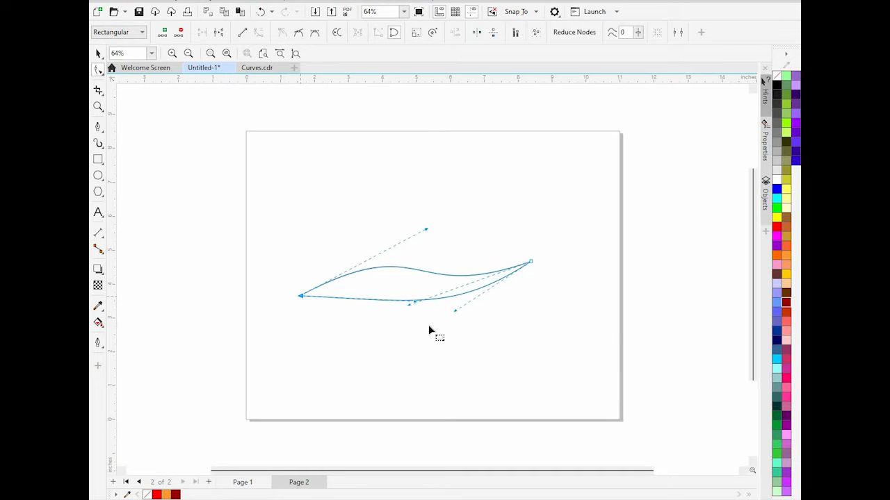
{"action": "left_click_drag", "start_coordinate": [419, 308], "coordinate": [411, 324]}
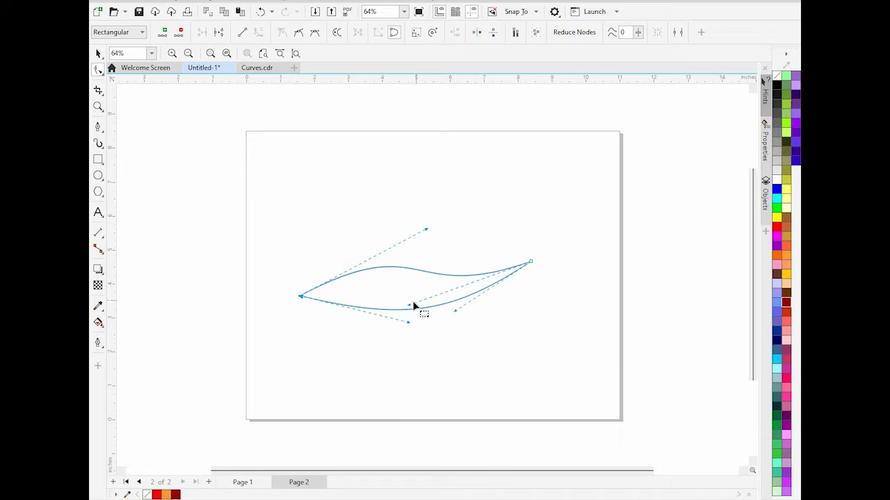
{"action": "left_click_drag", "start_coordinate": [410, 306], "coordinate": [404, 288]}
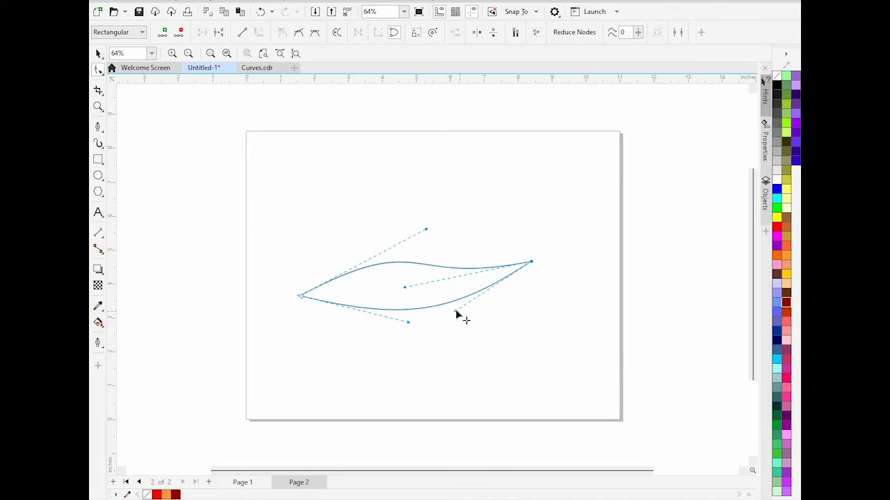
{"action": "left_click_drag", "start_coordinate": [456, 312], "coordinate": [460, 325]}
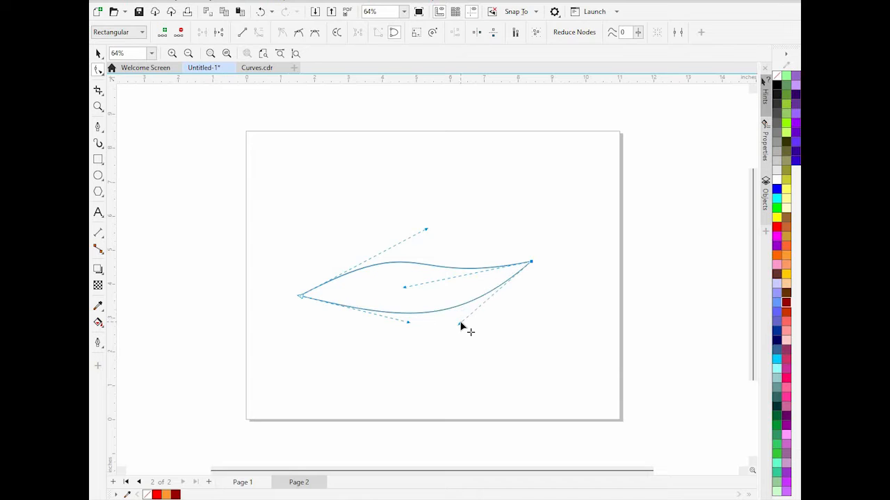
{"action": "left_click_drag", "start_coordinate": [404, 286], "coordinate": [406, 293]}
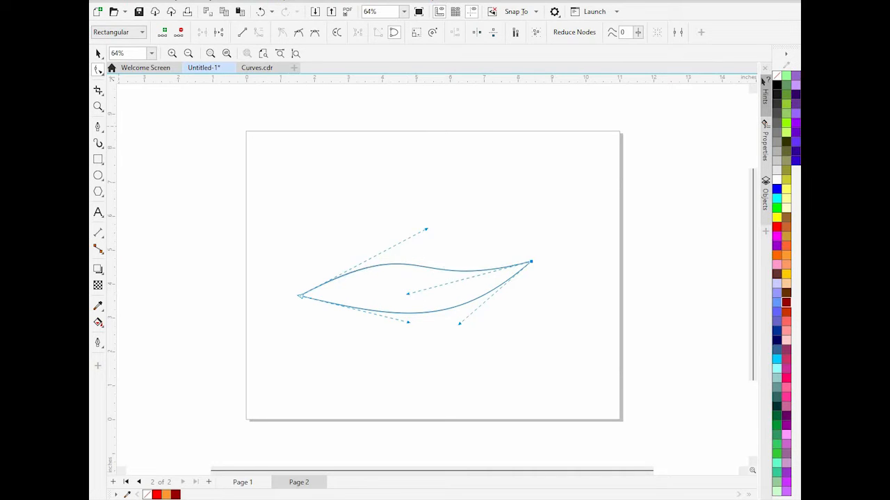
{"action": "left_click", "coordinate": [98, 53]}
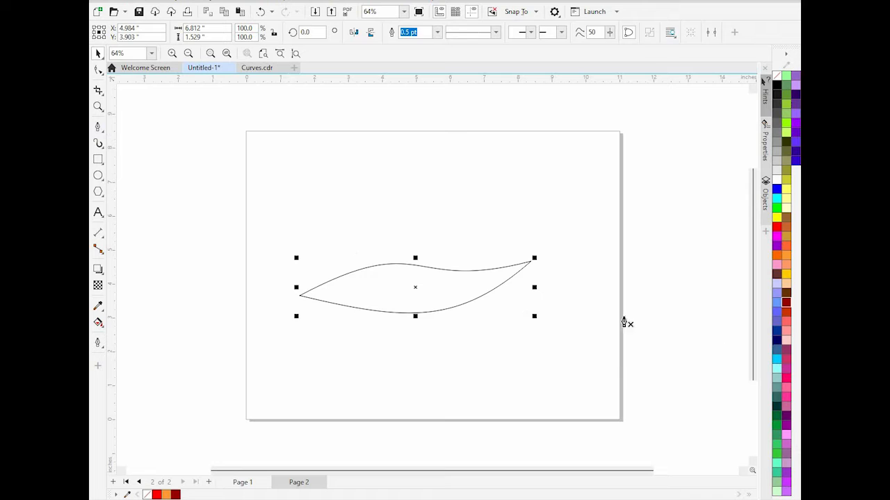
{"action": "left_click_drag", "start_coordinate": [531, 266], "coordinate": [499, 306]}
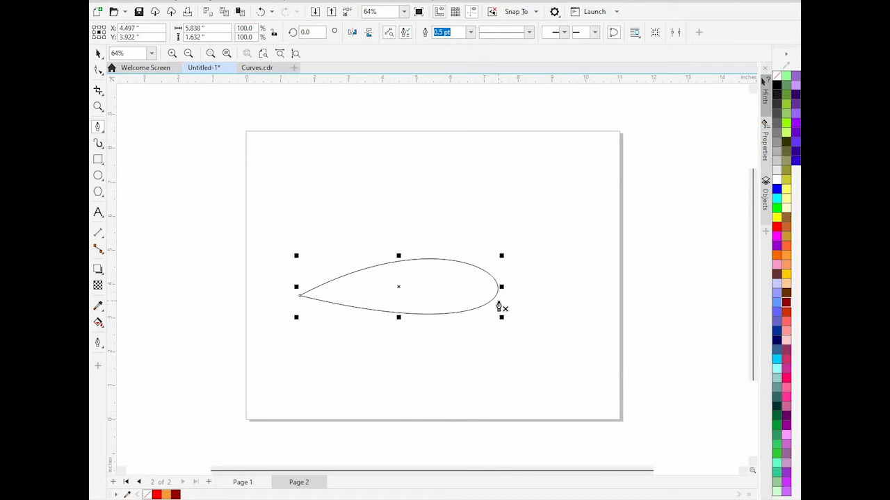
{"action": "left_click_drag", "start_coordinate": [496, 306], "coordinate": [497, 294]}
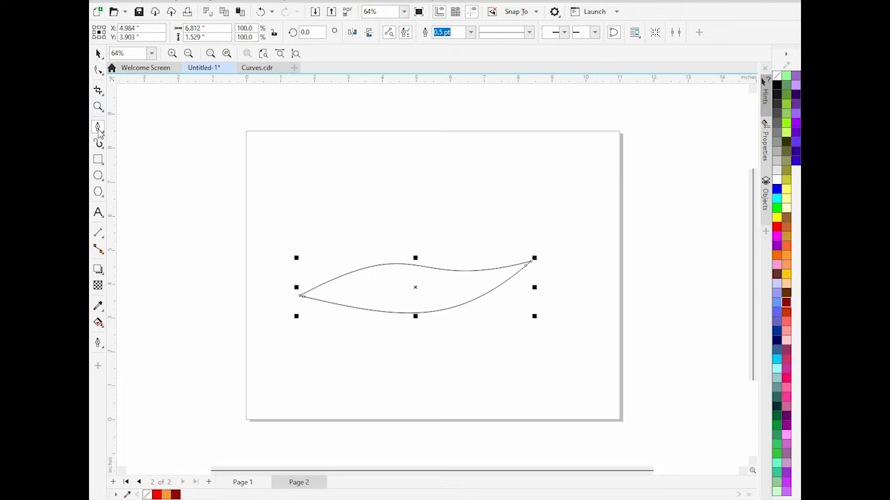
Try drawing a Freehand line between the leaf's tips with a second segment toward the page's lower-right corner, and undo both segments
{"action": "left_click", "coordinate": [101, 129]}
{"action": "left_click", "coordinate": [118, 128]}
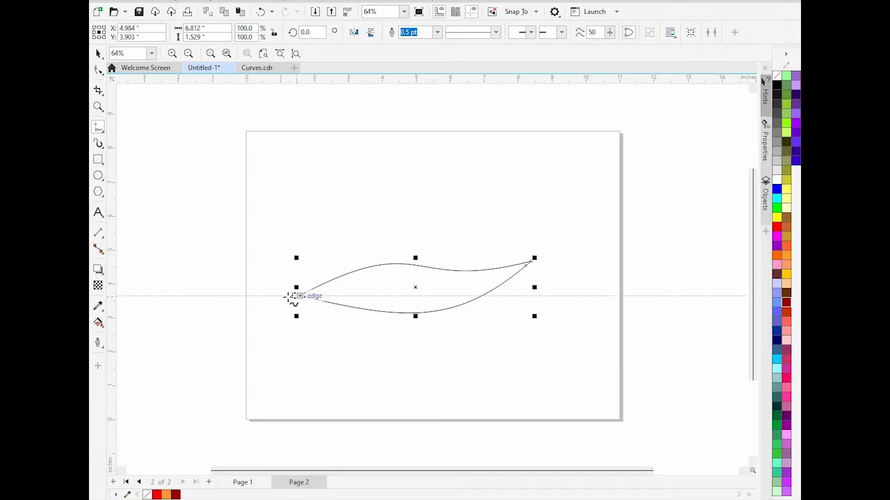
{"action": "left_click", "coordinate": [296, 296]}
{"action": "left_click", "coordinate": [532, 264]}
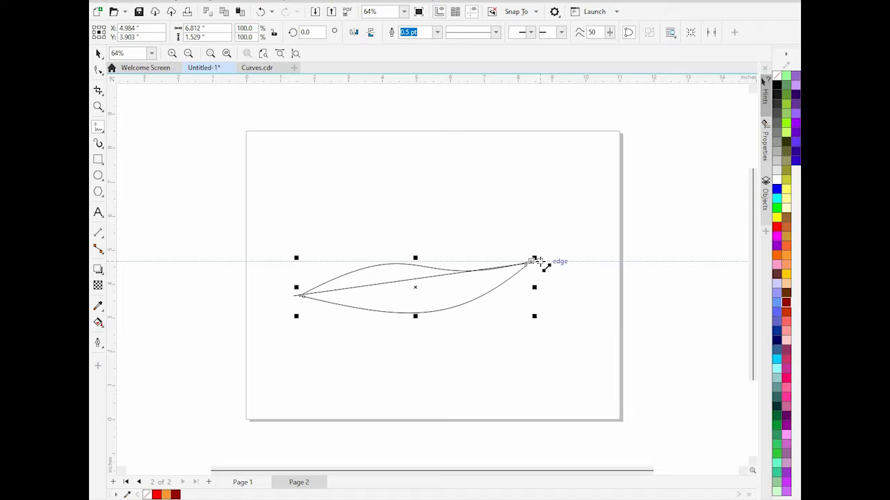
{"action": "left_click", "coordinate": [539, 260]}
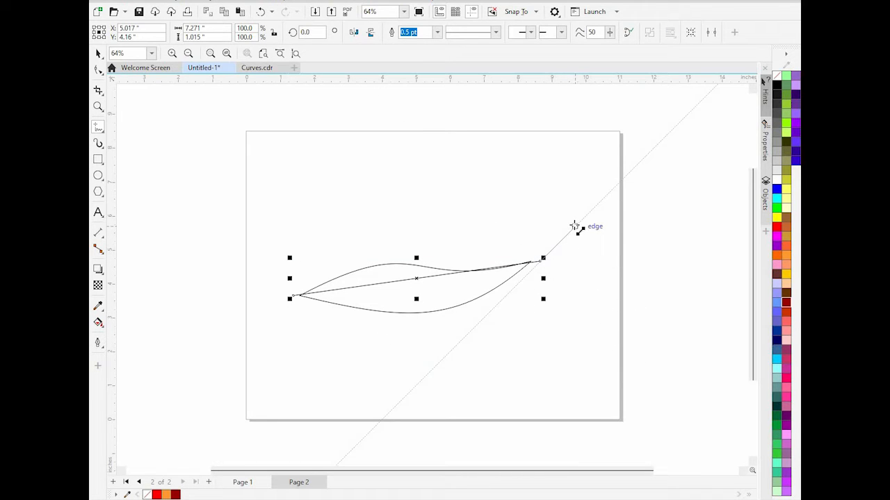
{"action": "left_click", "coordinate": [595, 392]}
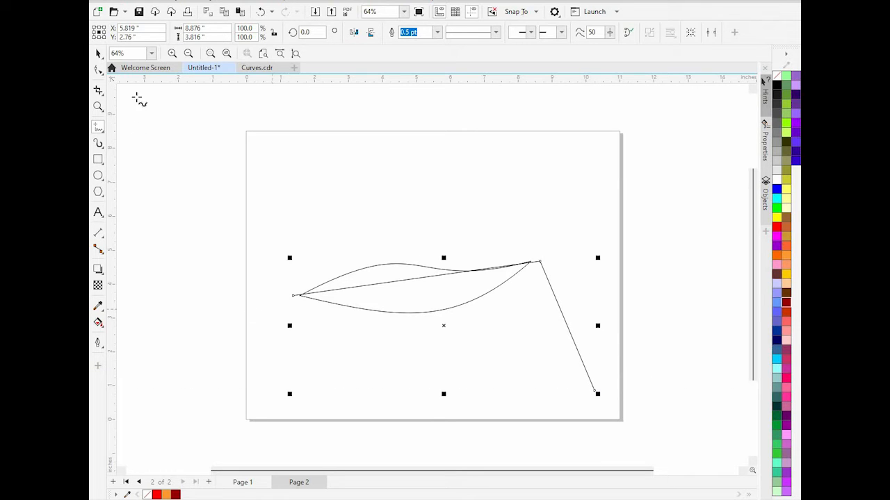
{"action": "left_click", "coordinate": [261, 12]}
{"action": "left_click", "coordinate": [261, 12]}
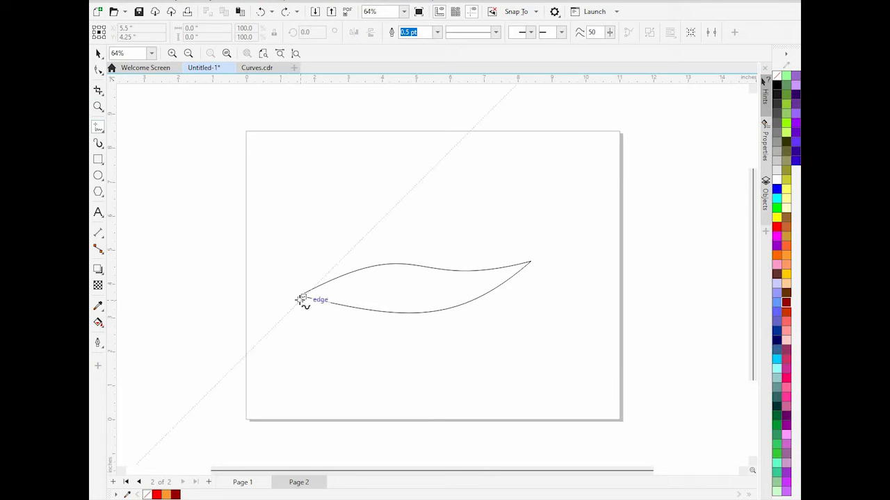
Draw a straight Freehand line about 7 inches wide between the leaf's two tips and convert it to a curve
{"action": "mouse_move", "coordinate": [295, 296]}
{"action": "left_mouse_down"}
{"action": "mouse_move", "coordinate": [477, 292]}
{"action": "mouse_move", "coordinate": [539, 264]}
{"action": "left_mouse_up"}
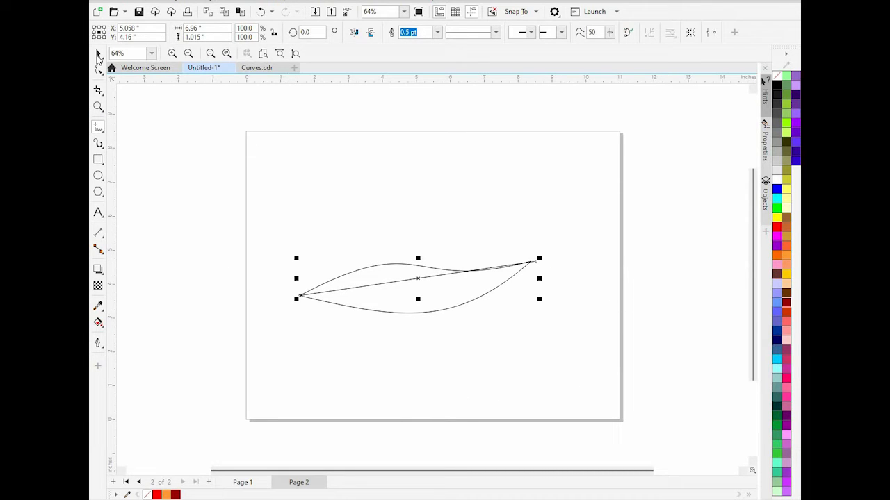
{"action": "left_click", "coordinate": [98, 70]}
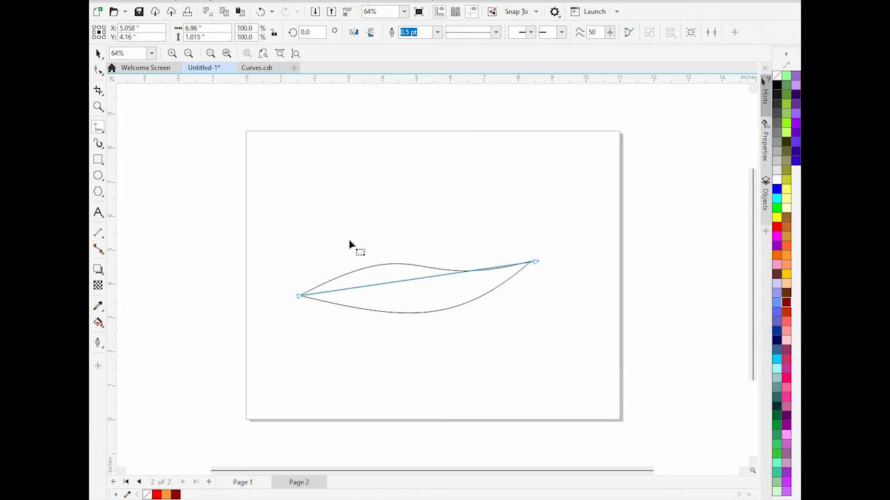
{"action": "right_click", "coordinate": [416, 284]}
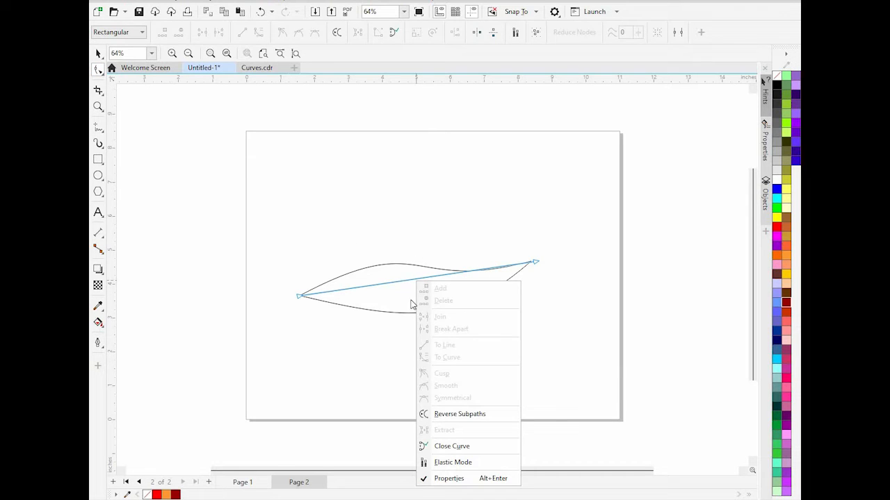
{"action": "left_click", "coordinate": [413, 278]}
{"action": "left_click", "coordinate": [413, 278]}
{"action": "right_click", "coordinate": [413, 279]}
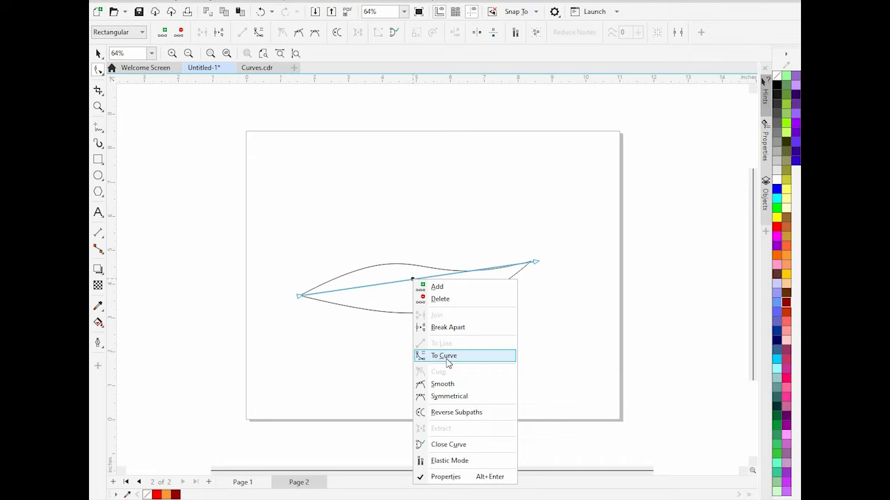
{"action": "left_click", "coordinate": [445, 357]}
Bend the leaf's middle line gently downward with its control handles and move its right end onto the leaf's right tip
{"action": "left_click_drag", "start_coordinate": [378, 285], "coordinate": [466, 291]}
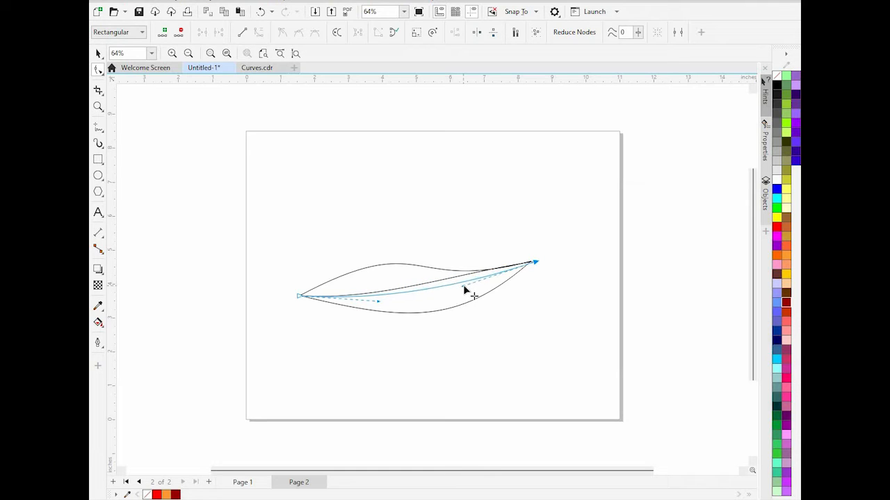
{"action": "left_click_drag", "start_coordinate": [535, 263], "coordinate": [528, 271]}
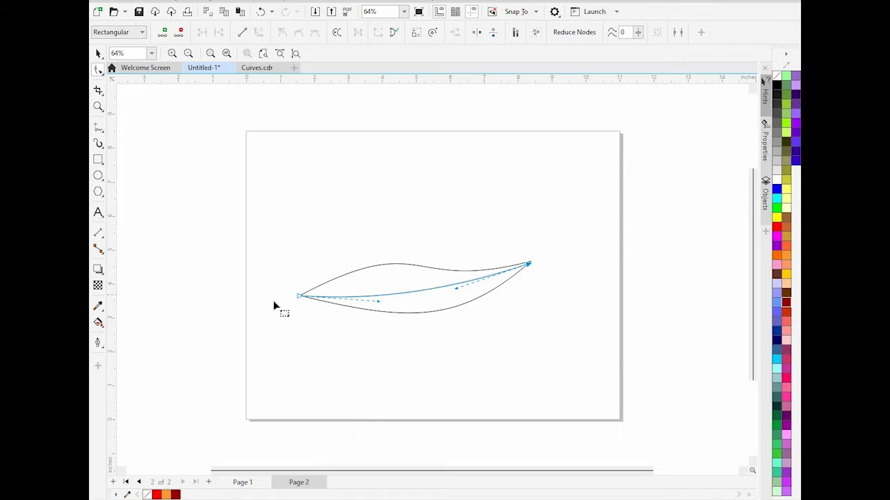
{"action": "left_click", "coordinate": [197, 149]}
{"action": "left_click", "coordinate": [196, 149]}
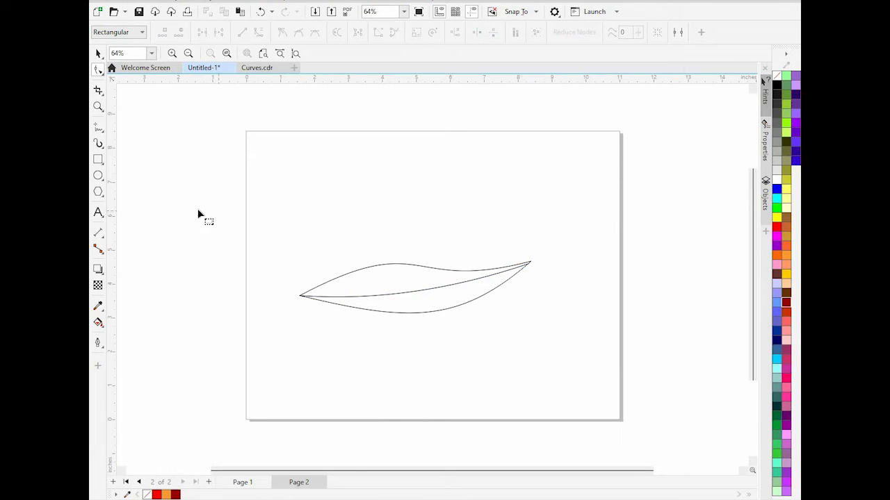
Draw a diagonal Pen line about 0.76 by 0.76 inches across the leaf's left end and place shorter copies farther right
{"action": "left_click", "coordinate": [102, 132]}
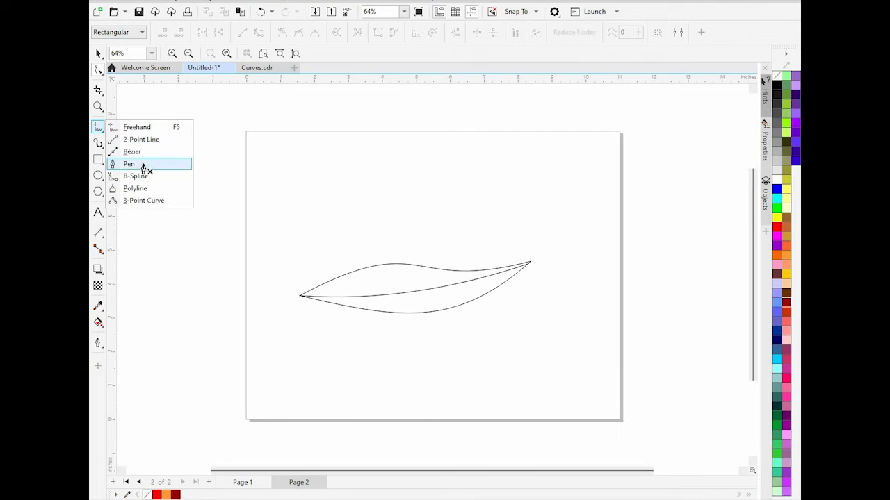
{"action": "left_click", "coordinate": [143, 162]}
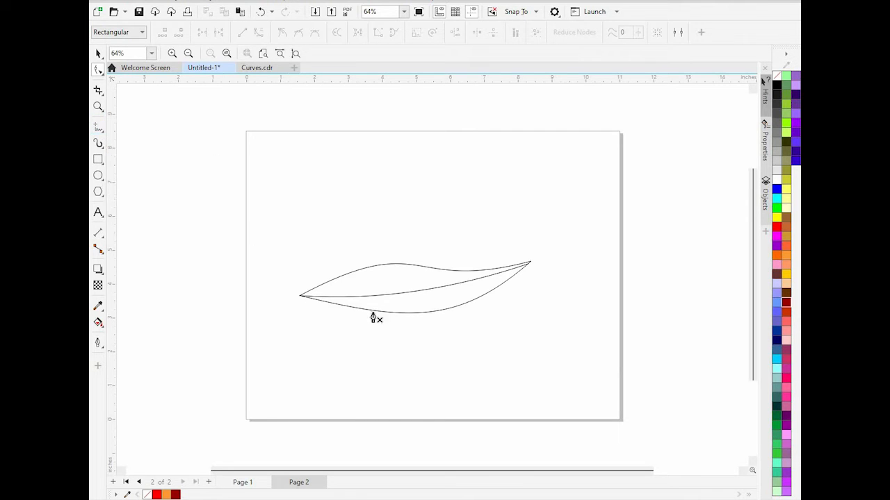
{"action": "left_click", "coordinate": [337, 297]}
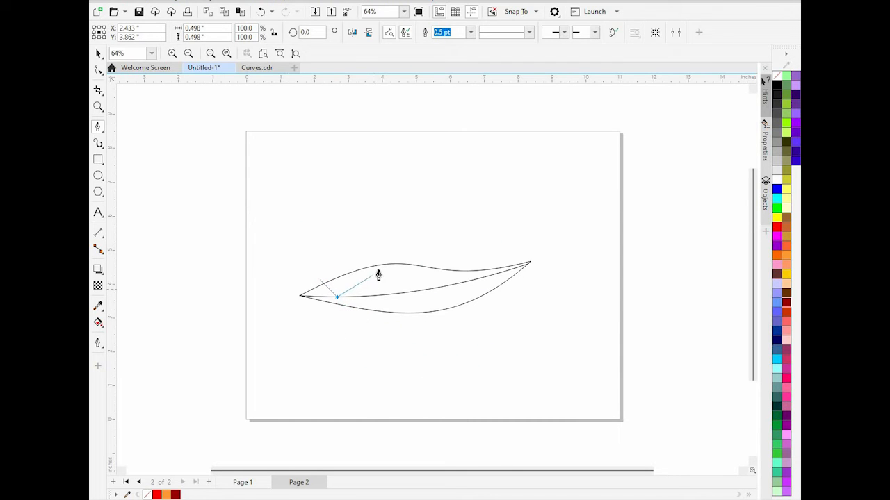
{"action": "double_click", "coordinate": [347, 308]}
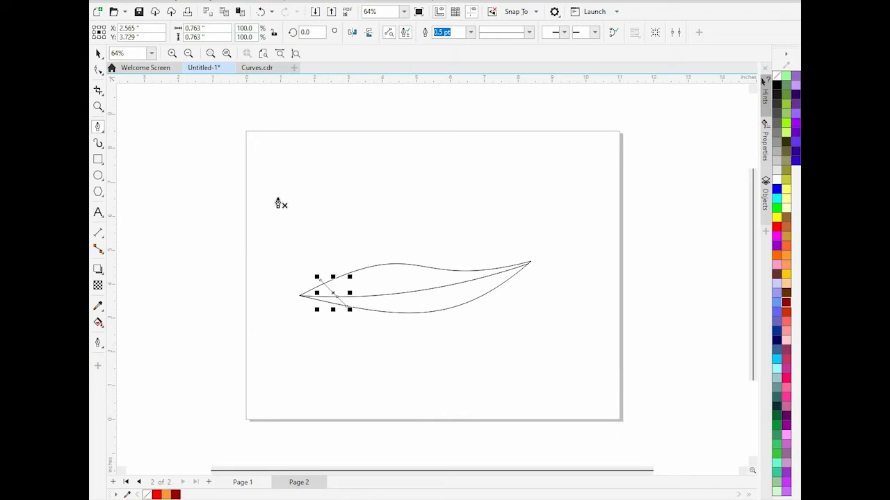
{"action": "left_click", "coordinate": [98, 54]}
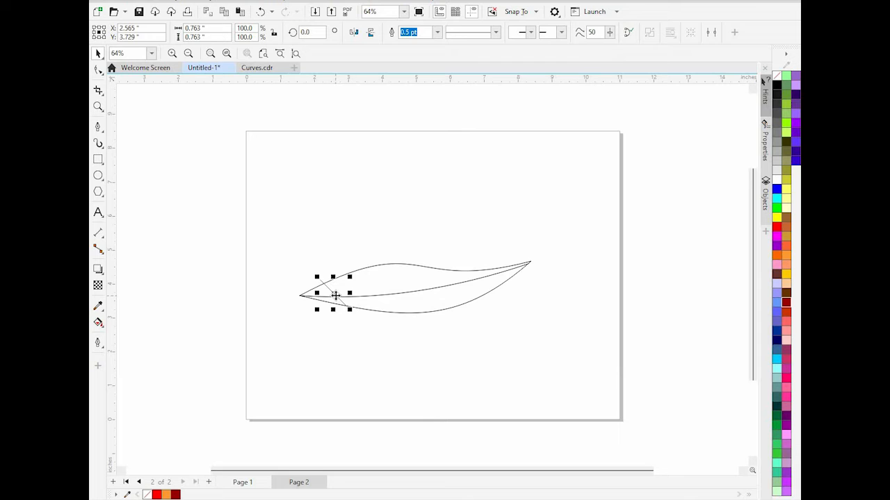
{"action": "mouse_move", "coordinate": [336, 296]}
{"action": "left_mouse_down"}
{"action": "mouse_move", "coordinate": [344, 286]}
{"action": "mouse_move", "coordinate": [366, 302]}
{"action": "mouse_move", "coordinate": [358, 290]}
{"action": "mouse_move", "coordinate": [379, 313]}
{"action": "mouse_move", "coordinate": [353, 287]}
{"action": "mouse_move", "coordinate": [364, 304]}
{"action": "mouse_move", "coordinate": [394, 318]}
{"action": "left_mouse_up"}
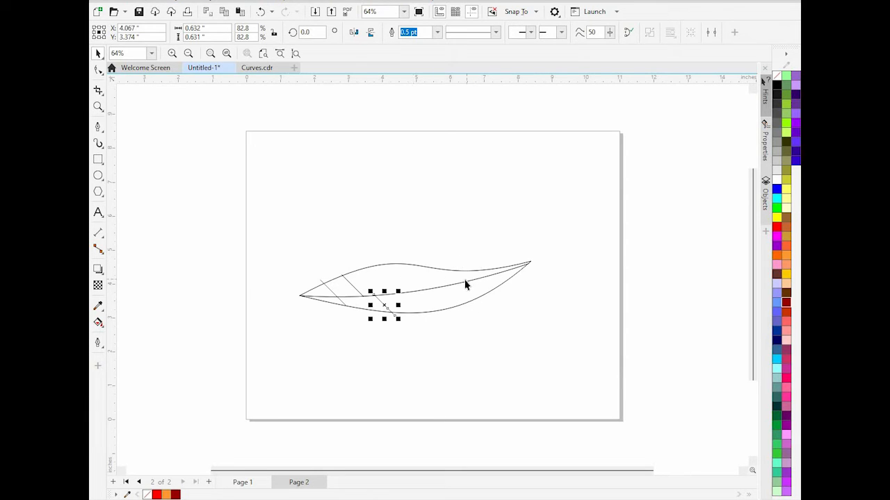
Delete the leaf shape and all its inner lines from the page, and activate the Pen tool
{"action": "left_click_drag", "start_coordinate": [258, 243], "coordinate": [668, 390]}
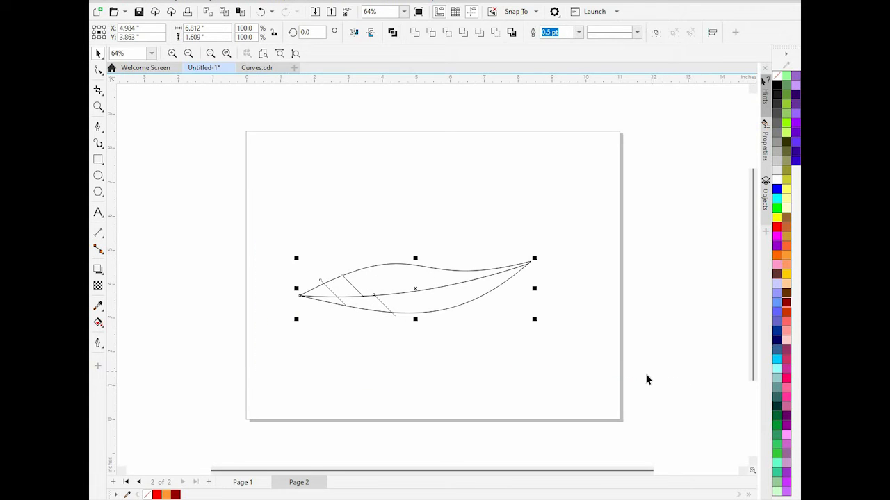
{"action": "key", "text": "Delete"}
{"action": "left_click", "coordinate": [98, 126]}
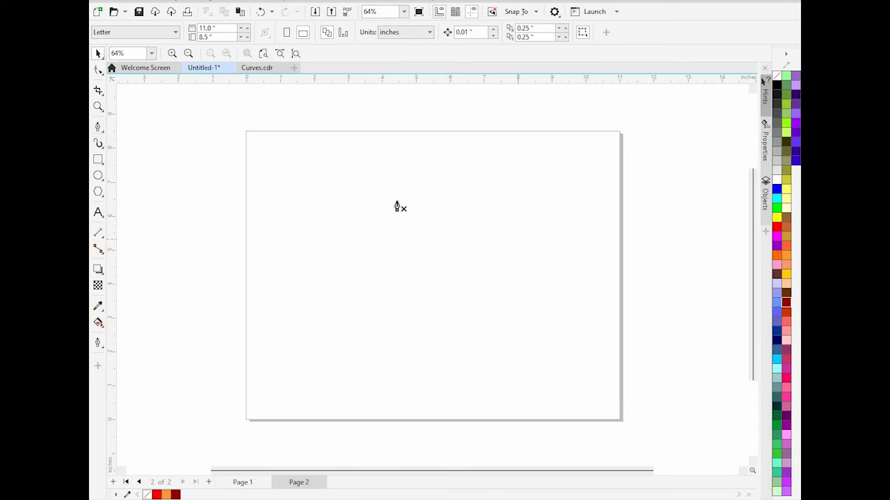
Draw a vertical Pen line about 3.19 inches tall on the page's left half and convert it to a curve
{"action": "left_click", "coordinate": [379, 192]}
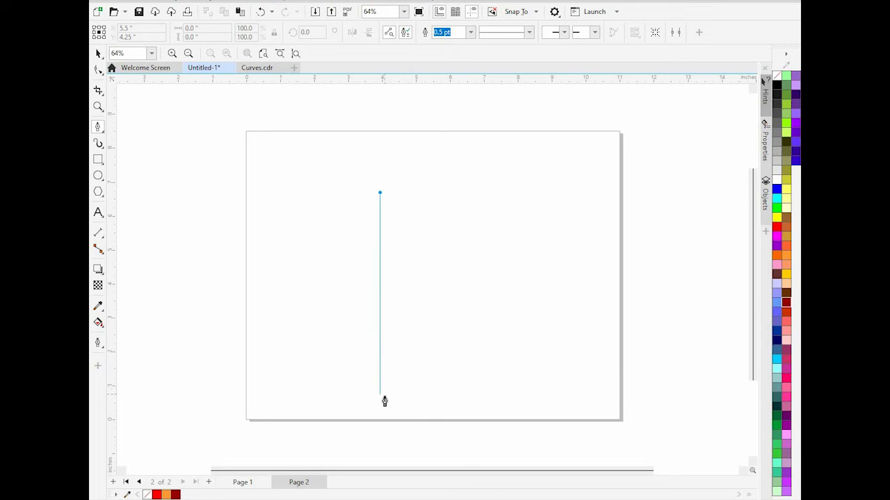
{"action": "double_click", "coordinate": [379, 304]}
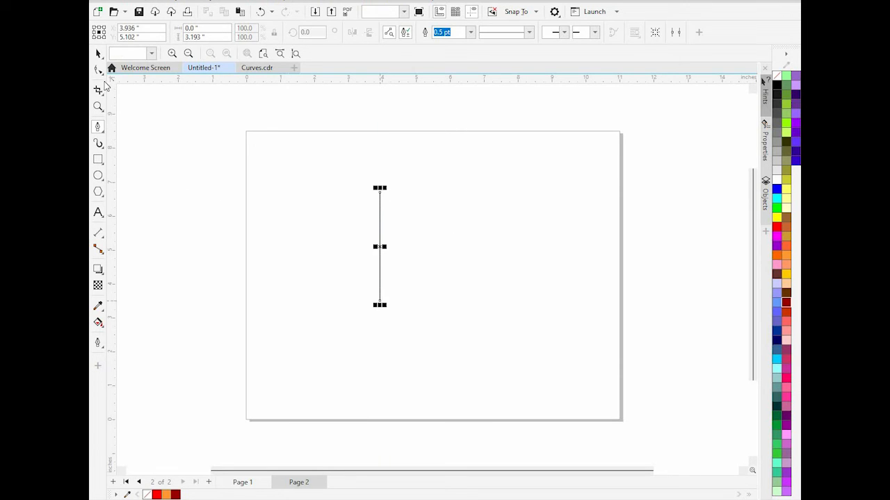
{"action": "left_click", "coordinate": [98, 70]}
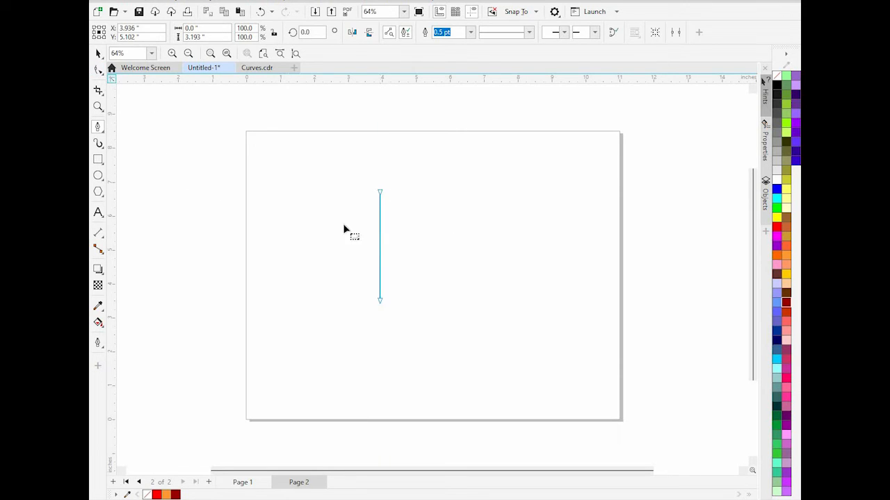
{"action": "right_click", "coordinate": [380, 241]}
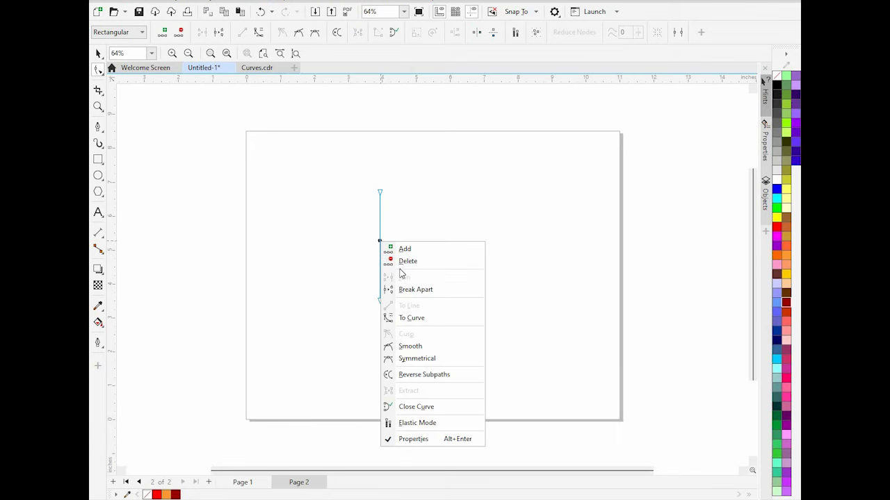
{"action": "left_click", "coordinate": [417, 318]}
Bend the vertical line into a gentle S-curve about 0.3 inches wide with its two control handles
{"action": "left_click_drag", "start_coordinate": [379, 232], "coordinate": [391, 269]}
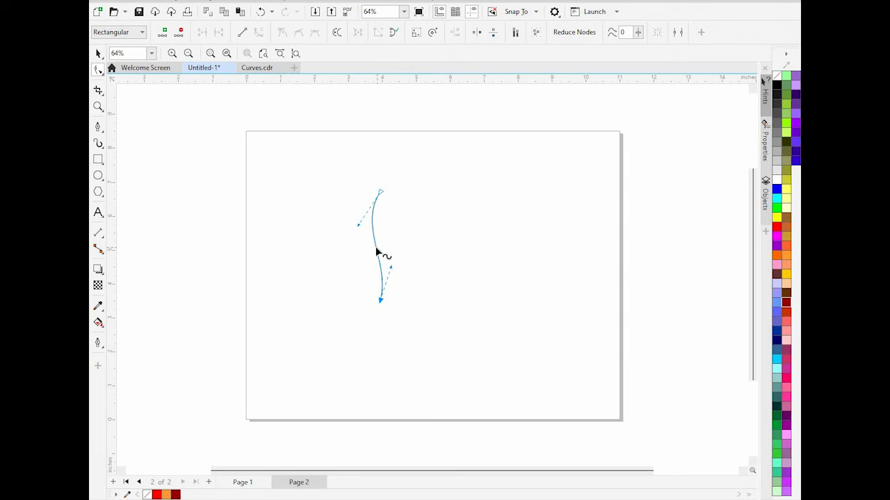
{"action": "left_click", "coordinate": [376, 253]}
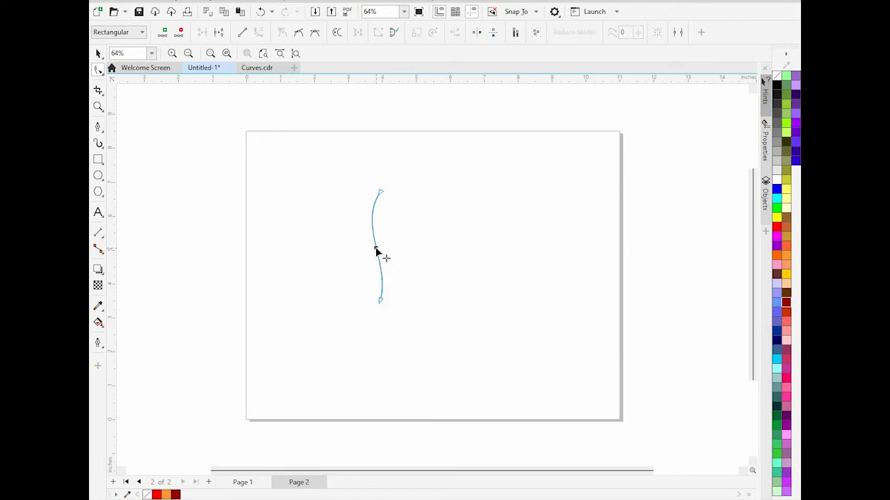
{"action": "left_click", "coordinate": [98, 53]}
{"action": "key", "text": "Escape"}
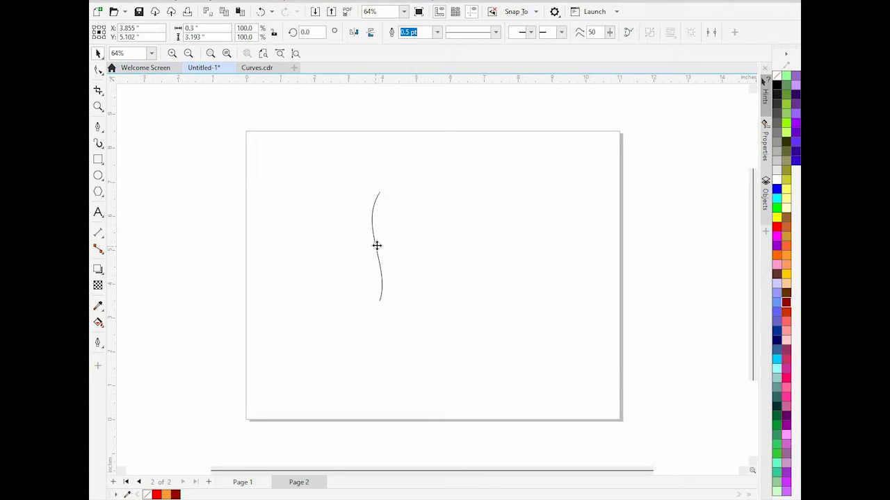
Copy the S-curve about 1.2 inches to the right and mirror the copy horizontally, nudging it slightly back to the left
{"action": "left_click_drag", "start_coordinate": [377, 245], "coordinate": [417, 258]}
{"action": "left_click_drag", "start_coordinate": [417, 256], "coordinate": [417, 256]}
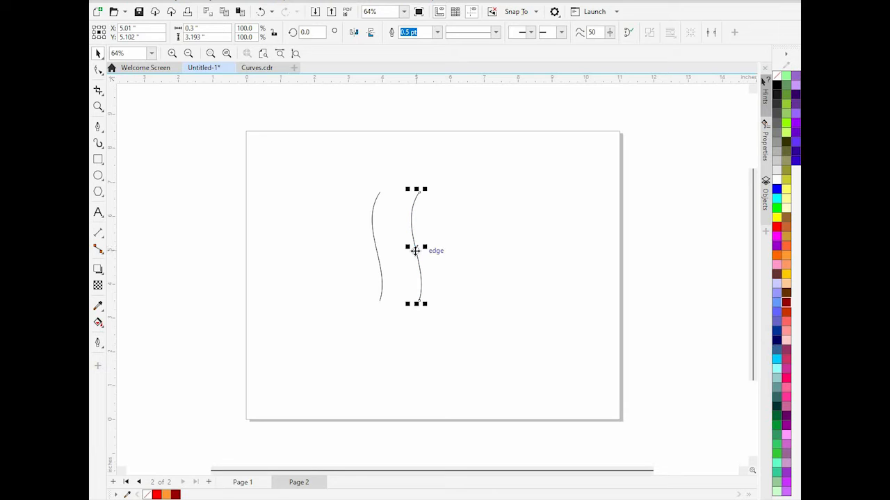
{"action": "left_click", "coordinate": [355, 33]}
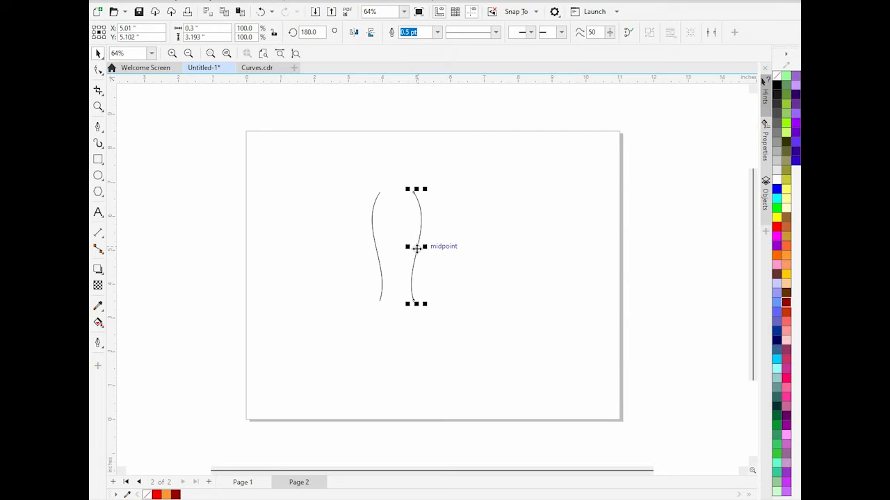
{"action": "key", "text": "Left"}
{"action": "key", "text": "Left"}
{"action": "key", "text": "Left"}
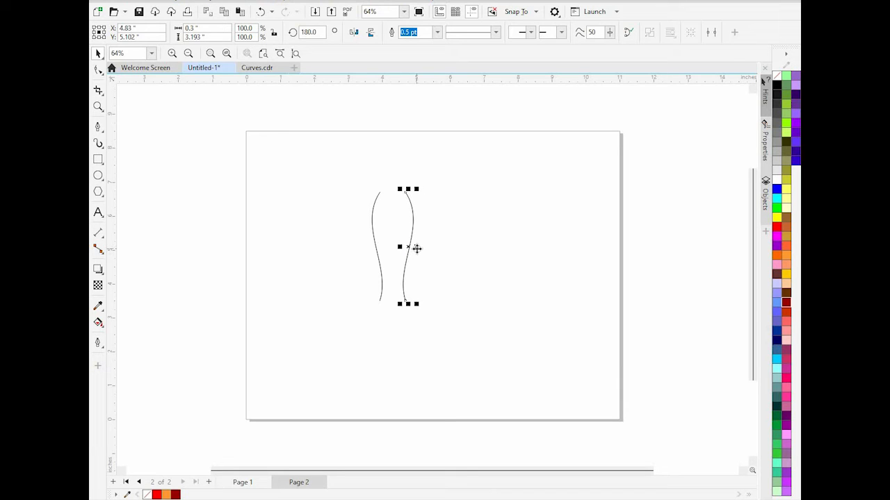
Duplicate the mirrored curve about 0.23 inches to its right and repeat that duplication eight more times
{"action": "left_click_drag", "start_coordinate": [409, 248], "coordinate": [416, 248]}
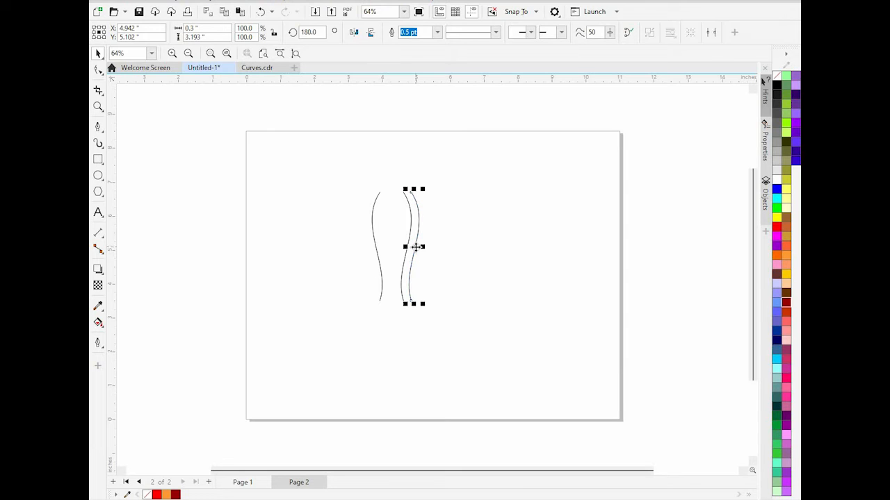
{"action": "key", "text": "ctrl+r"}
{"action": "key", "text": "ctrl+r"}
{"action": "key", "text": "ctrl+r"}
{"action": "key", "text": "ctrl+r"}
{"action": "key", "text": "ctrl+r"}
{"action": "key", "text": "ctrl+r"}
{"action": "key", "text": "ctrl+r"}
{"action": "key", "text": "ctrl+r"}
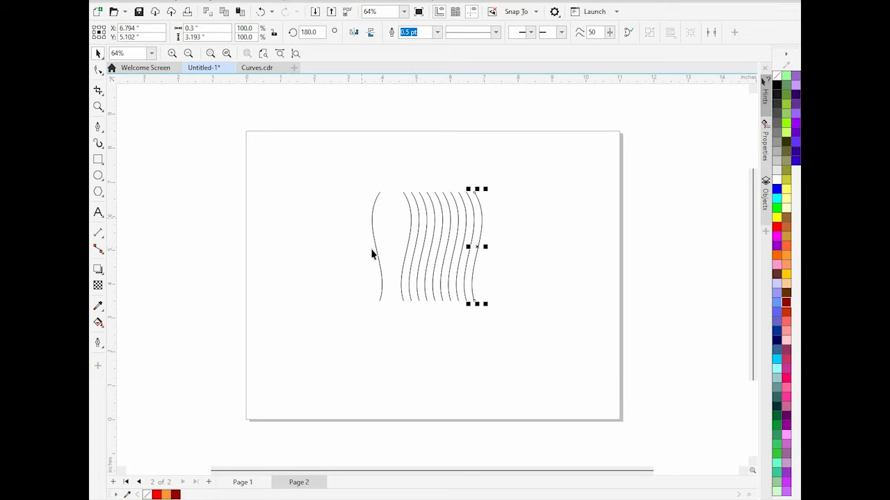
Draw a circle about 0.15 inches in diameter in the empty area left of the wavy curves
{"action": "left_click", "coordinate": [98, 175]}
{"action": "left_click", "coordinate": [268, 210]}
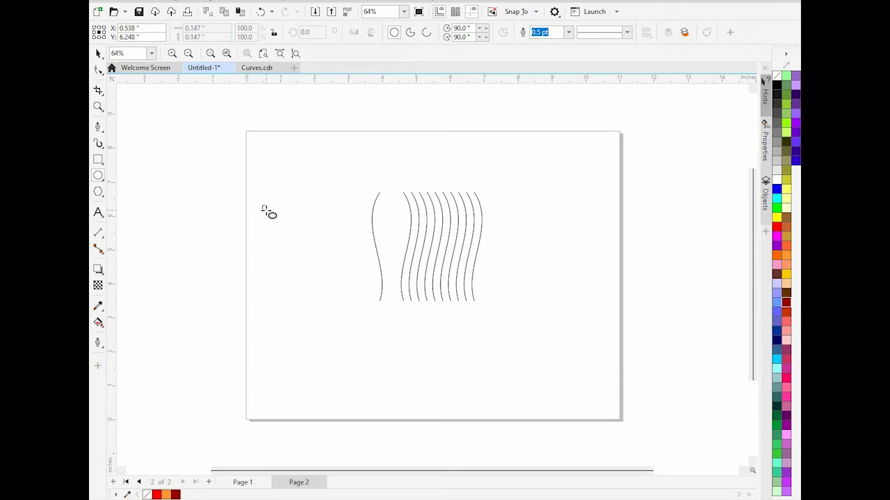
{"action": "left_click", "coordinate": [265, 209]}
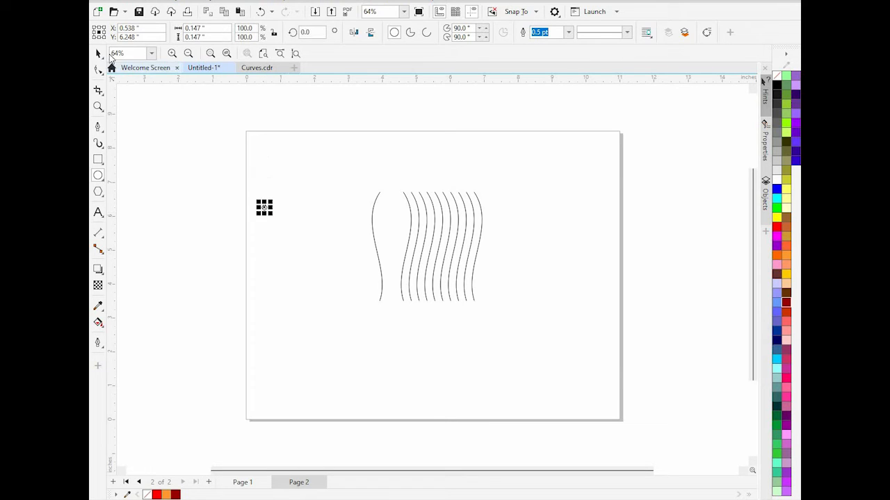
{"action": "key", "text": "space"}
Place the small circle and a copy side by side as eyes between the first two curves, and fill both black
{"action": "left_click_drag", "start_coordinate": [265, 209], "coordinate": [400, 215]}
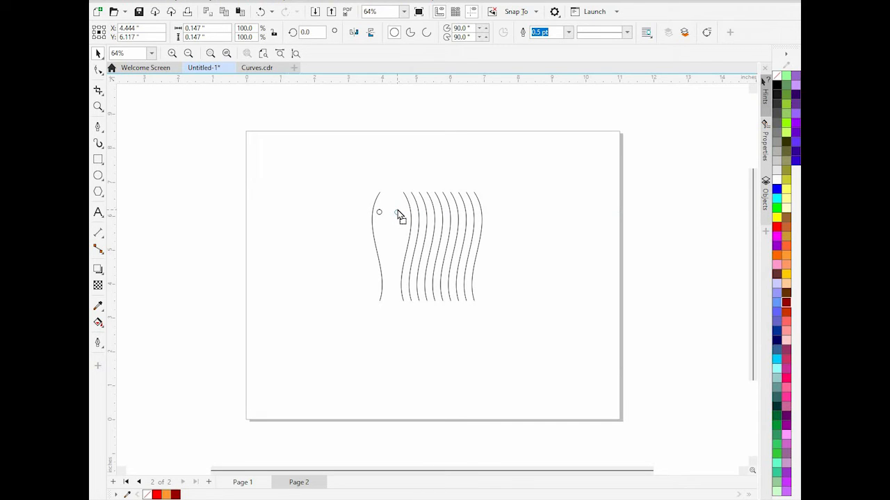
{"action": "left_click_drag", "start_coordinate": [400, 216], "coordinate": [397, 212]}
{"action": "left_click", "coordinate": [332, 232]}
{"action": "left_click", "coordinate": [379, 213]}
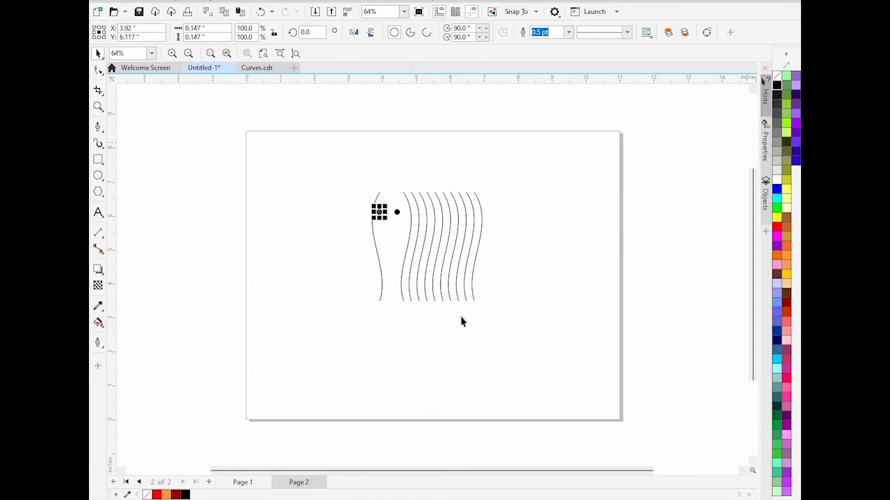
Draw a horizontal Pen line about 0.61 inches wide below the eyes as a mouth and convert it to a curve
{"action": "left_click", "coordinate": [98, 125]}
{"action": "left_click", "coordinate": [381, 242]}
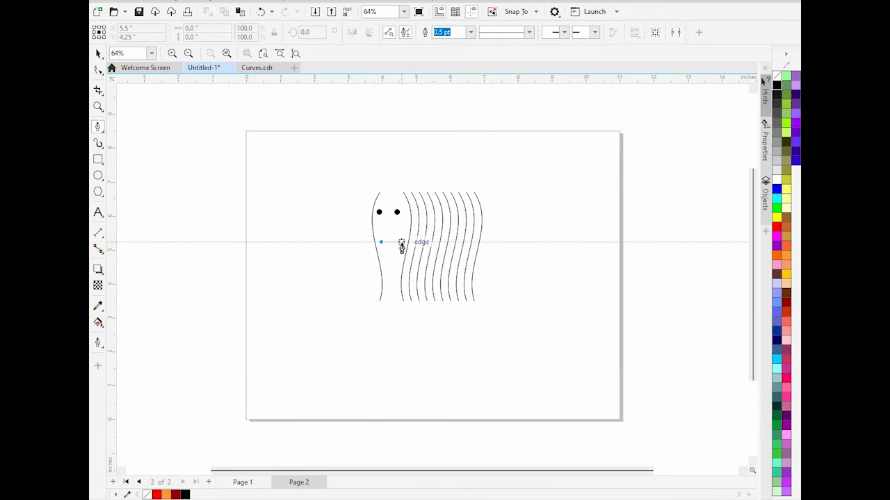
{"action": "left_click", "coordinate": [401, 243]}
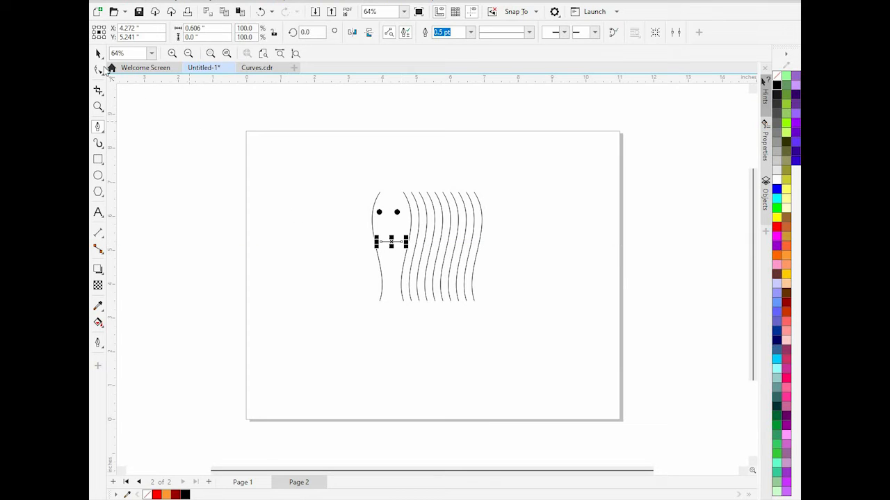
{"action": "left_click", "coordinate": [98, 71]}
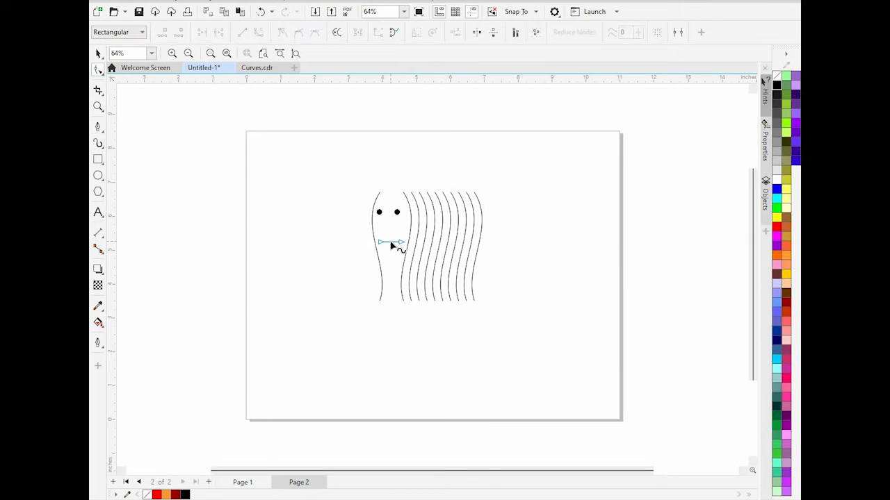
{"action": "right_click", "coordinate": [391, 245]}
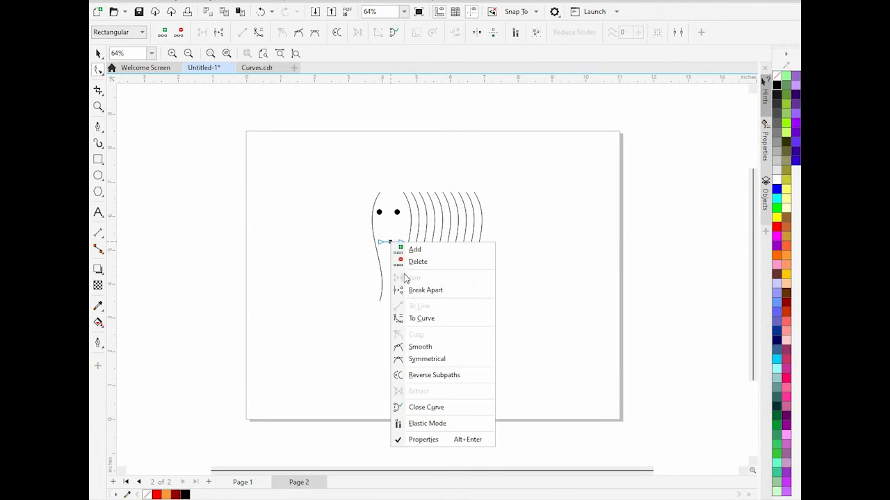
{"action": "left_click", "coordinate": [420, 319]}
Bend the mouth line into a slightly wavy frown with its control handles, and deselect it
{"action": "left_click_drag", "start_coordinate": [387, 242], "coordinate": [390, 236]}
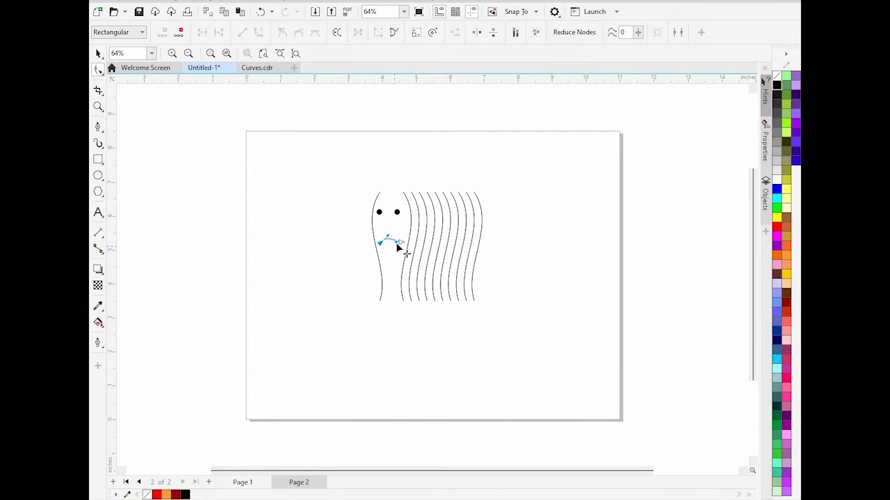
{"action": "left_click", "coordinate": [396, 242]}
{"action": "left_click", "coordinate": [98, 54]}
{"action": "left_click", "coordinate": [491, 379]}
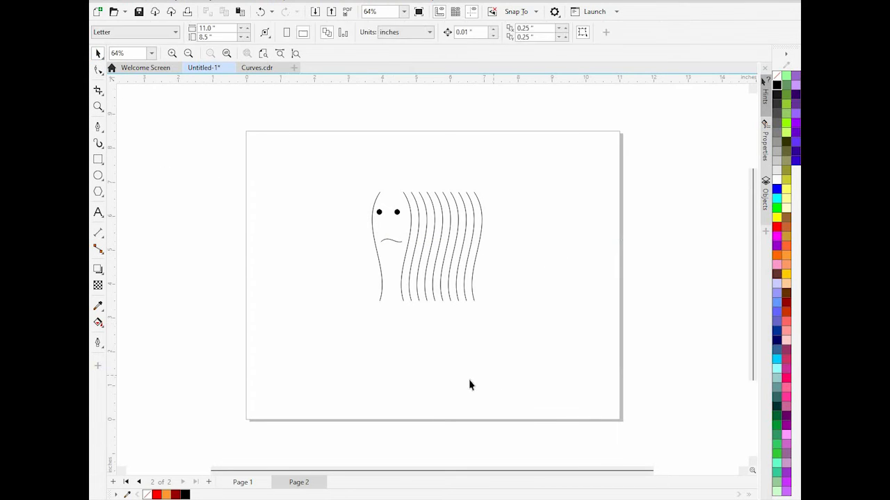
Set the mouth curve's outline width to 4.0 pt
{"action": "left_click", "coordinate": [391, 241]}
{"action": "left_click", "coordinate": [437, 32]}
{"action": "left_click", "coordinate": [439, 33]}
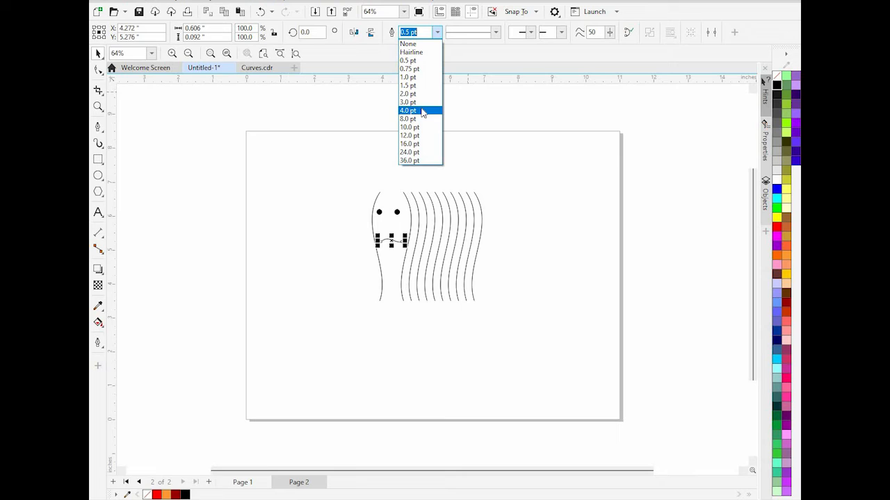
{"action": "left_click", "coordinate": [409, 110]}
{"action": "left_click", "coordinate": [570, 250]}
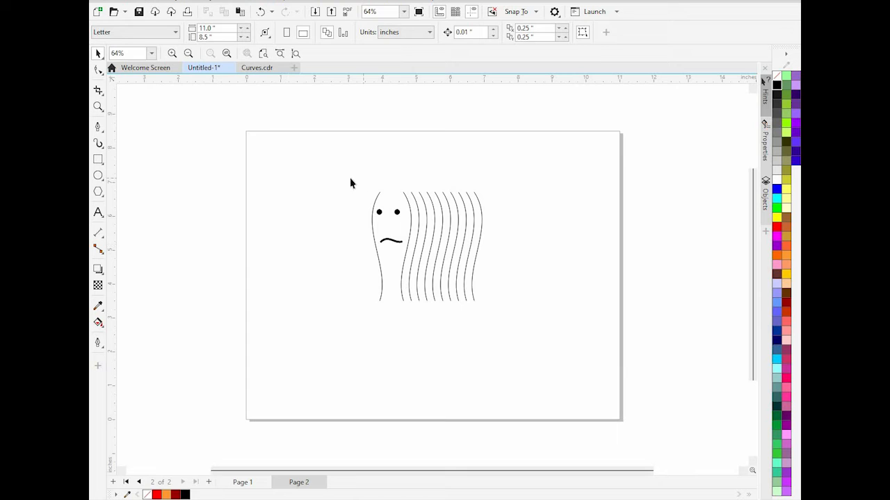
Delete the whole face drawing and draw a rectangle about 10.97 by 8.5 inches covering the page
{"action": "left_click_drag", "start_coordinate": [511, 339], "coordinate": [510, 339]}
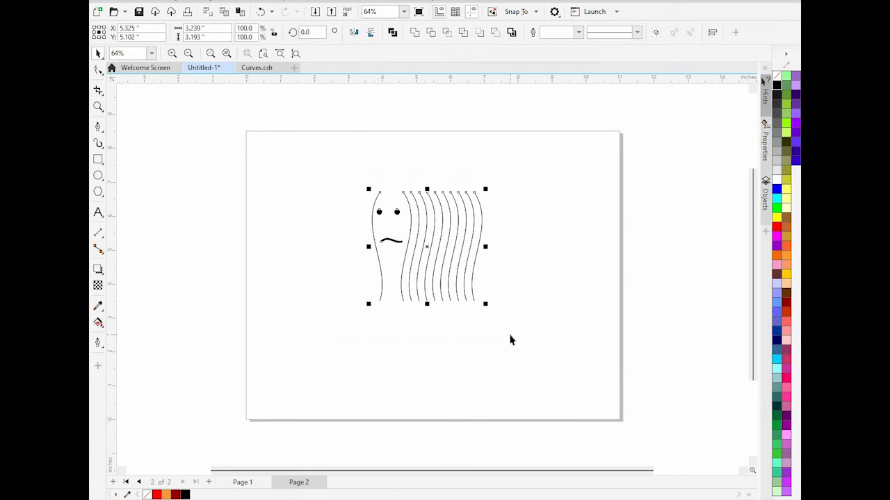
{"action": "key", "text": "Delete"}
{"action": "left_click", "coordinate": [98, 159]}
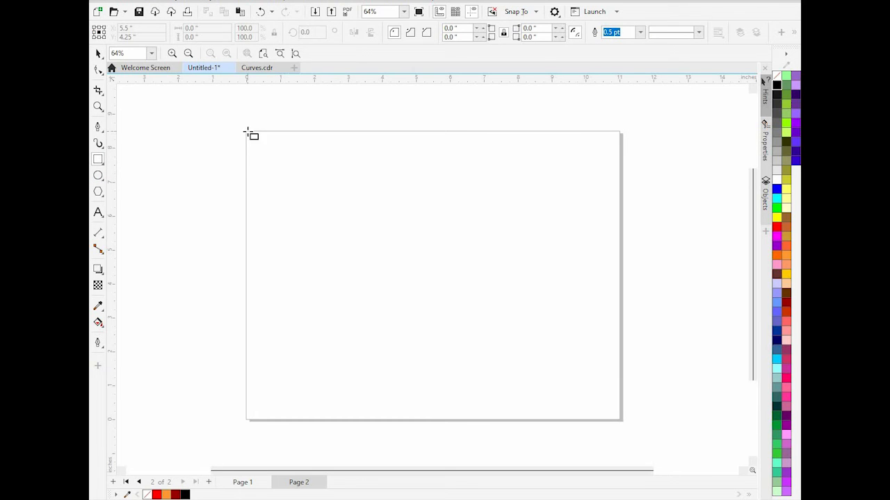
{"action": "left_click_drag", "start_coordinate": [246, 132], "coordinate": [619, 421]}
{"action": "left_click", "coordinate": [97, 54]}
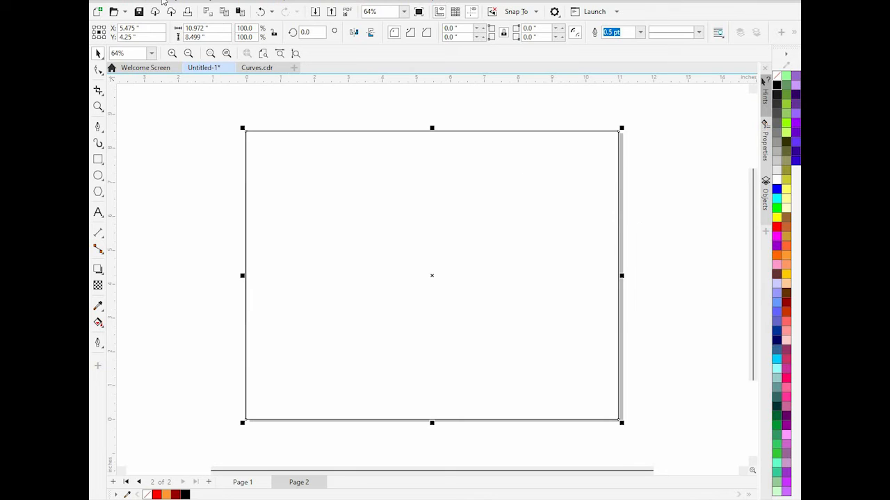
Paste a copy of the page-sized rectangle in place and narrow it to 50% width, keeping its left edge fixed
{"action": "key", "text": "alt+e"}
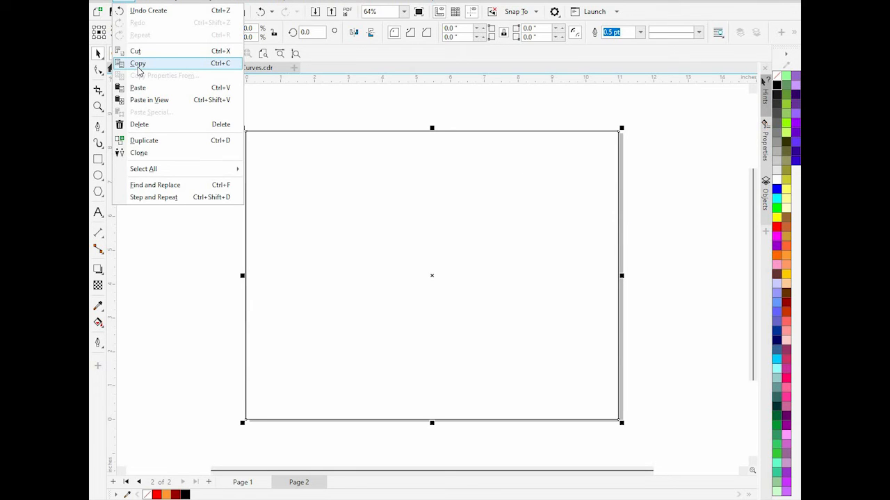
{"action": "left_click", "coordinate": [138, 65]}
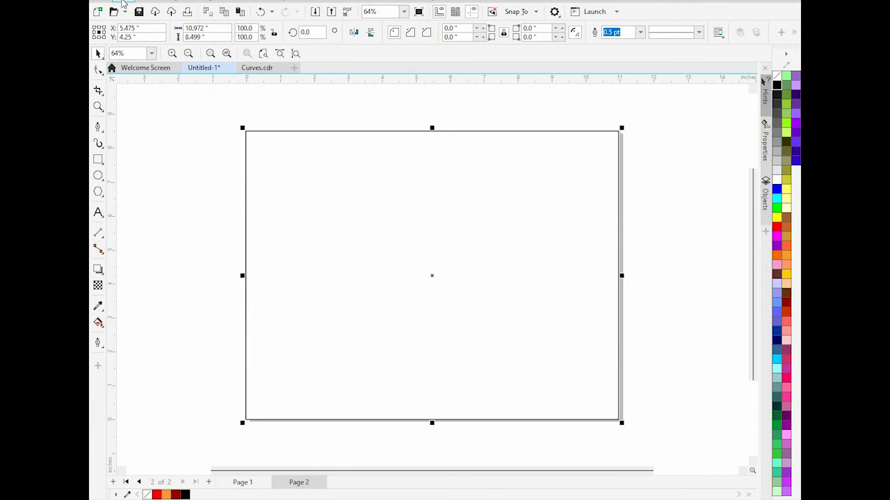
{"action": "key", "text": "alt+e"}
{"action": "left_click", "coordinate": [200, 99]}
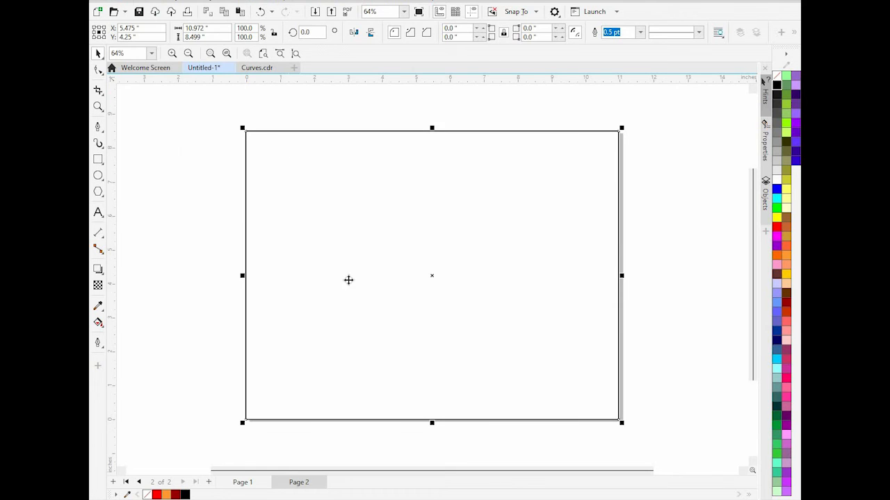
{"action": "left_click_drag", "start_coordinate": [621, 278], "coordinate": [439, 277]}
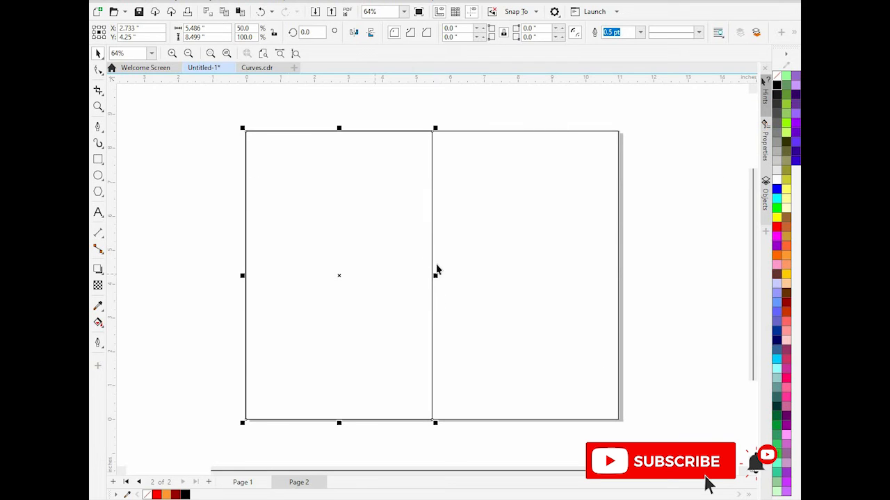
Convert the half-width rectangle to curves and turn its straight right edge into a curve segment
{"action": "left_click", "coordinate": [98, 71]}
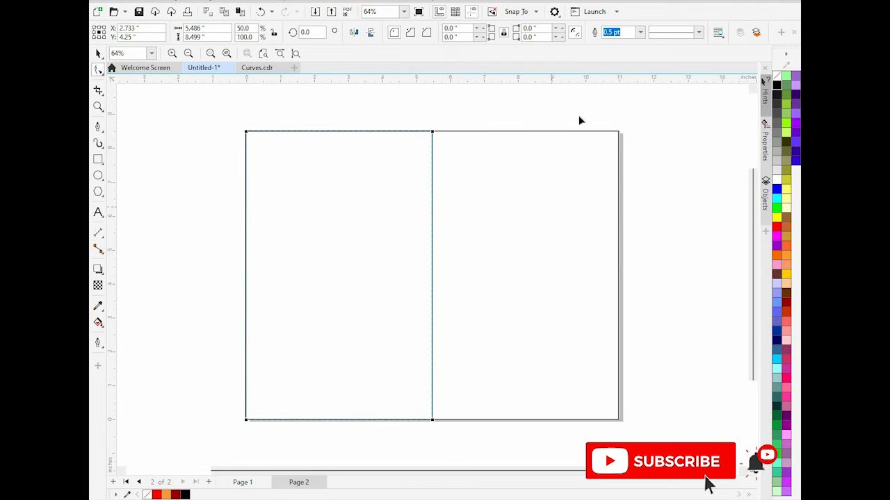
{"action": "left_click", "coordinate": [790, 56]}
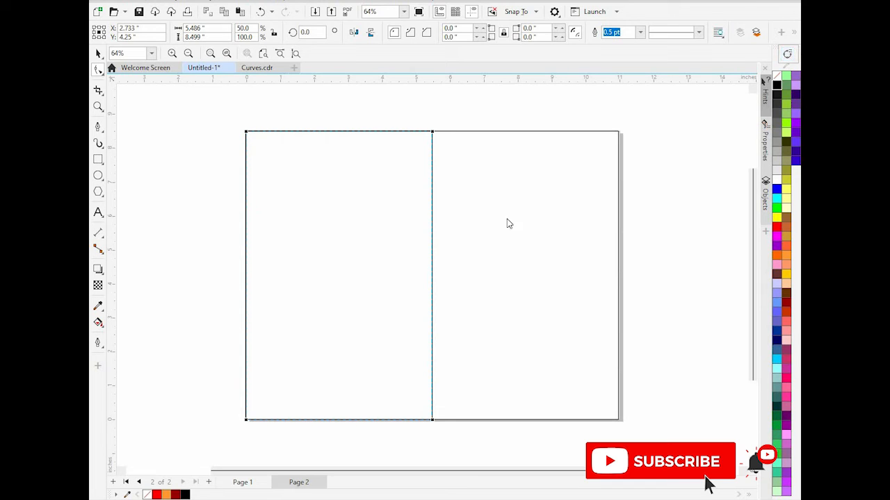
{"action": "right_click", "coordinate": [431, 250]}
{"action": "left_click", "coordinate": [463, 327]}
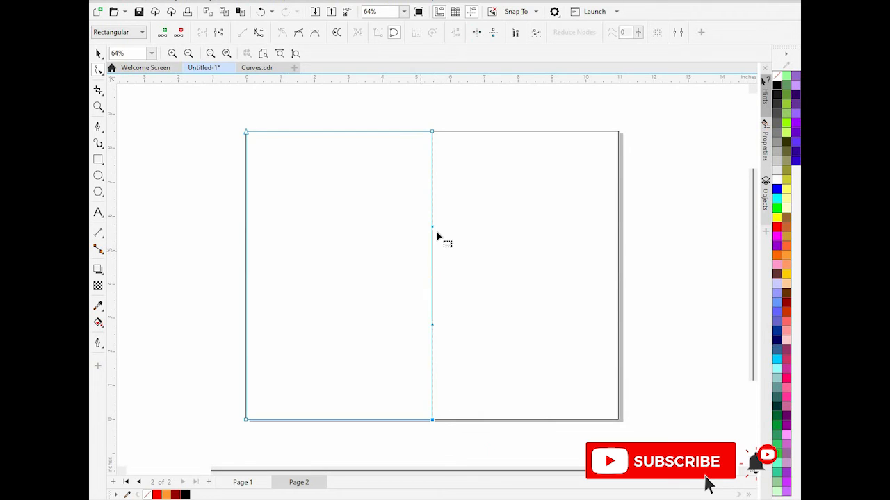
Bend the half-width shape's right edge into an S-curve, bulging inward in the upper half and outward in the lower half
{"action": "left_click_drag", "start_coordinate": [432, 229], "coordinate": [372, 220]}
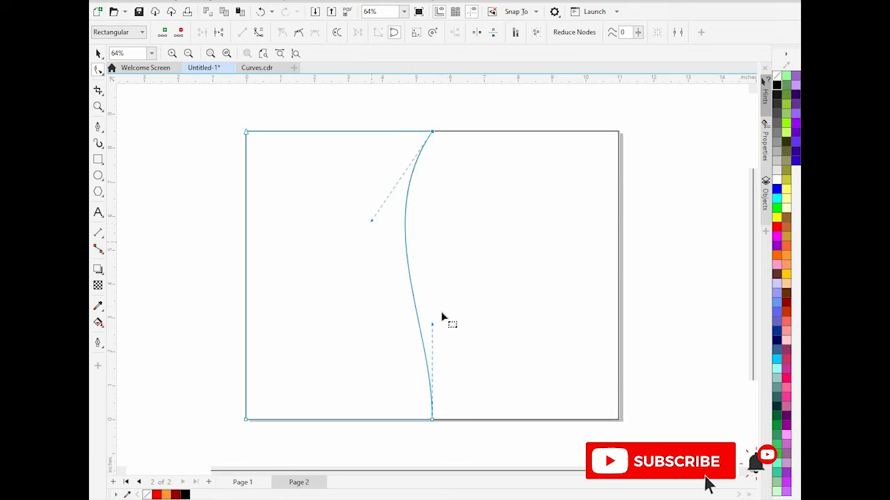
{"action": "left_click_drag", "start_coordinate": [433, 327], "coordinate": [463, 339]}
{"action": "left_click_drag", "start_coordinate": [376, 223], "coordinate": [357, 220]}
{"action": "left_click_drag", "start_coordinate": [463, 337], "coordinate": [469, 340]}
Fill the curved-edge shape with red and the page-sized rectangle behind it with brown, and deselect everything
{"action": "left_click", "coordinate": [98, 53]}
{"action": "left_click", "coordinate": [776, 228]}
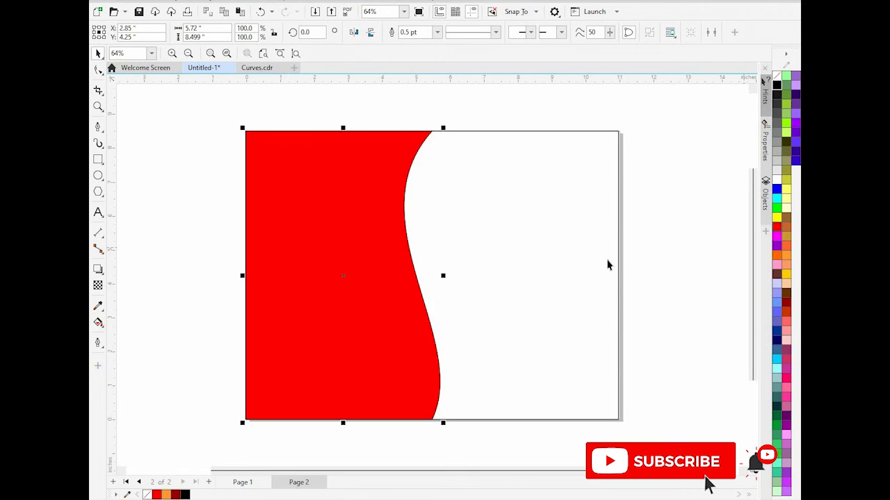
{"action": "left_click", "coordinate": [612, 261]}
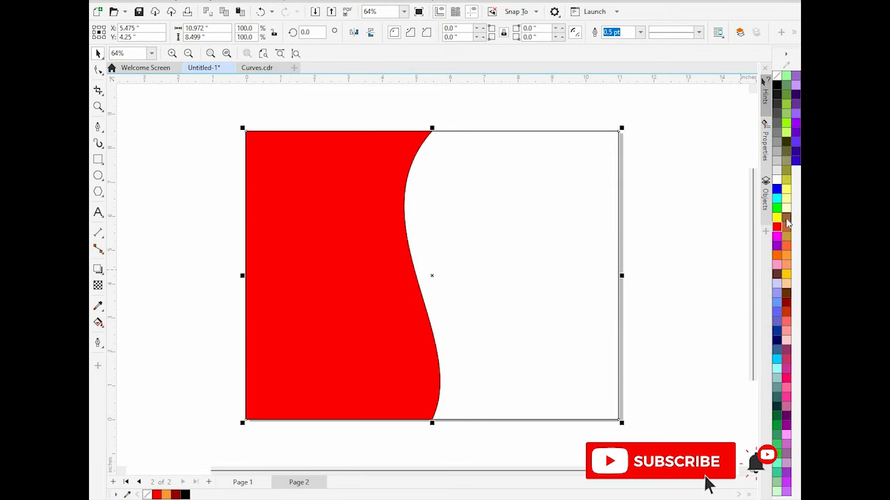
{"action": "left_click_drag", "start_coordinate": [786, 219], "coordinate": [620, 278]}
{"action": "left_click", "coordinate": [685, 347]}
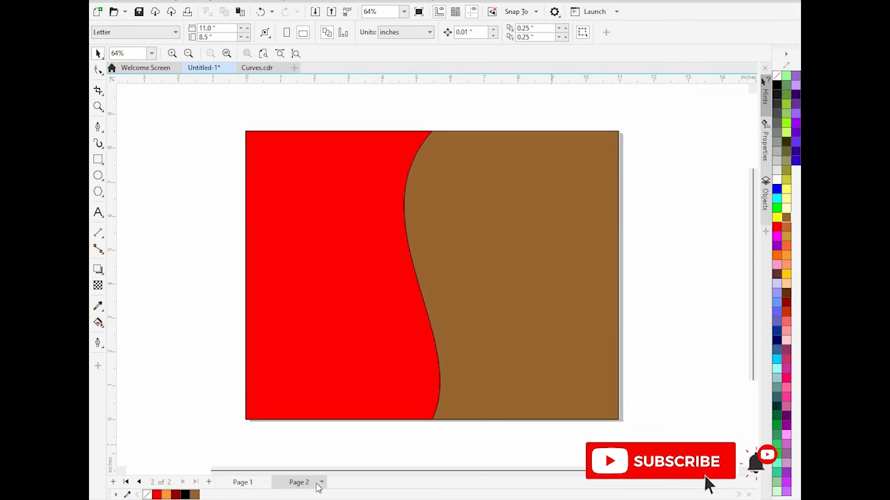
Add a third page after page 2 and draw a rectangle about 11.02 by 8.52 inches covering it
{"action": "left_click", "coordinate": [209, 482]}
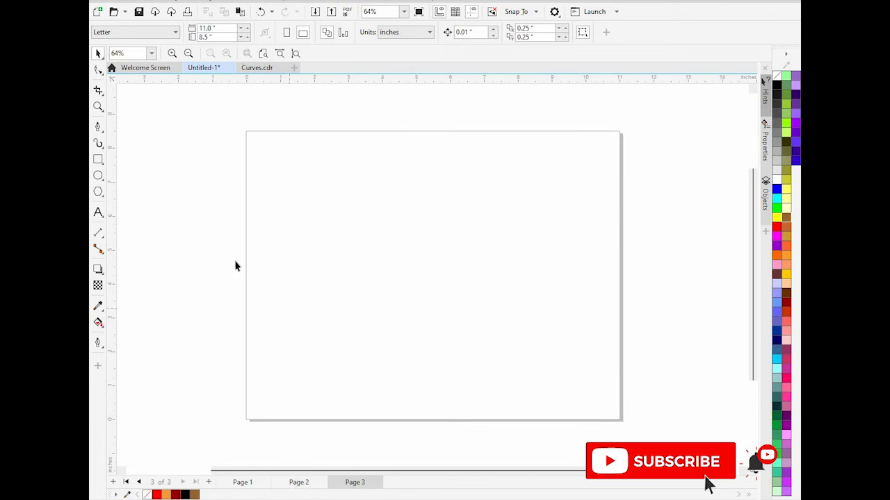
{"action": "left_click", "coordinate": [98, 160]}
{"action": "mouse_move", "coordinate": [245, 131]}
{"action": "left_mouse_down"}
{"action": "mouse_move", "coordinate": [433, 262]}
{"action": "mouse_move", "coordinate": [621, 421]}
{"action": "left_mouse_up"}
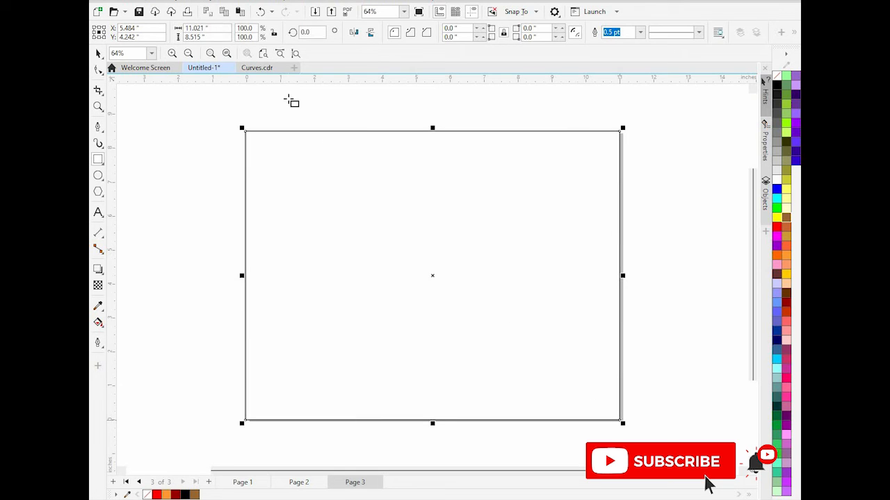
Duplicate the page-sized rectangle and center the copy on the page
{"action": "left_click", "coordinate": [98, 53]}
{"action": "key", "text": "ctrl+d"}
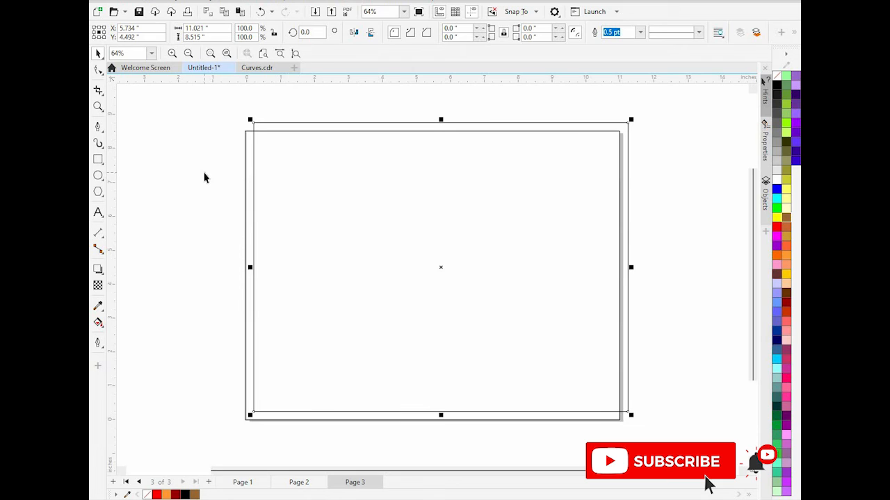
{"action": "key", "text": "ctrl+z"}
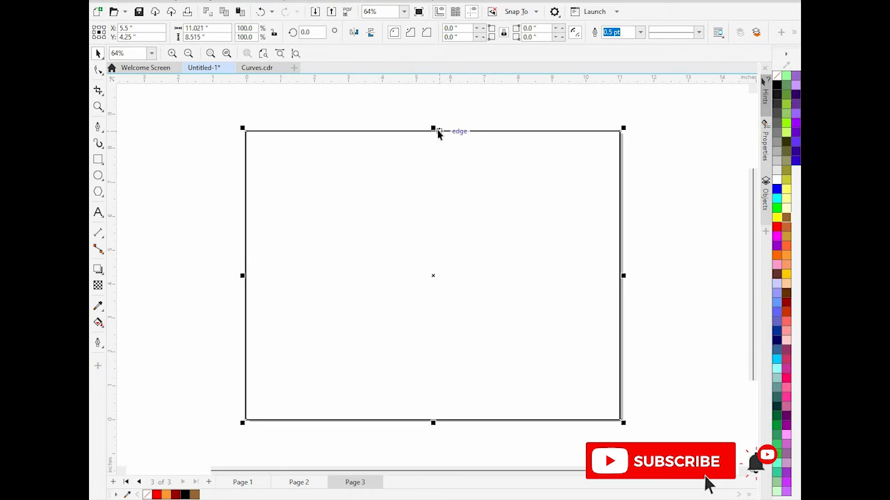